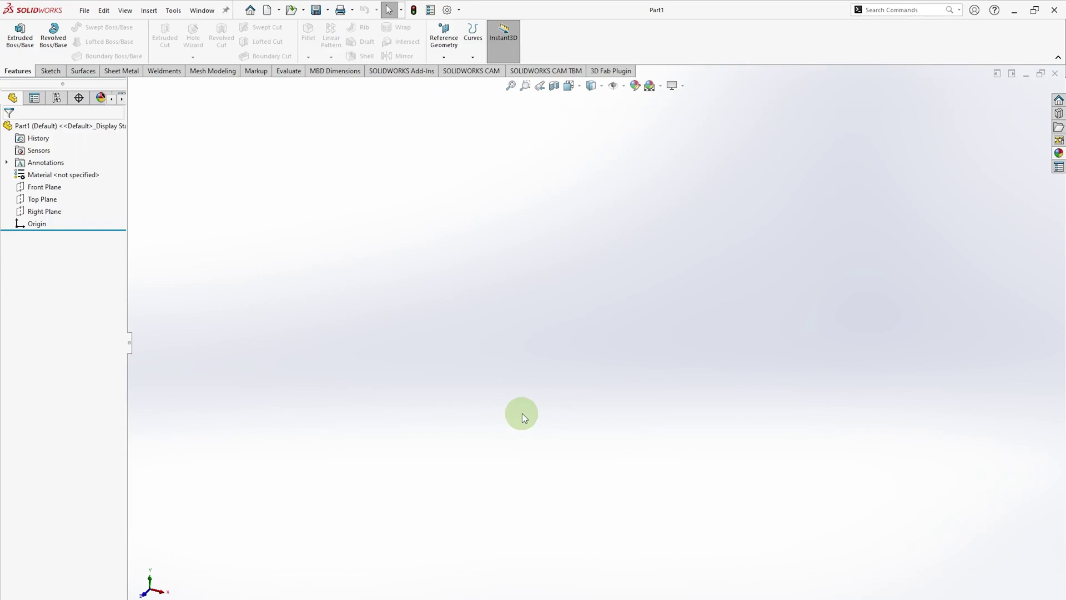
Make the part a weldment and draw a vertical line up from the origin on the Front Plane.
{"action": "left_click", "coordinate": [155, 71]}
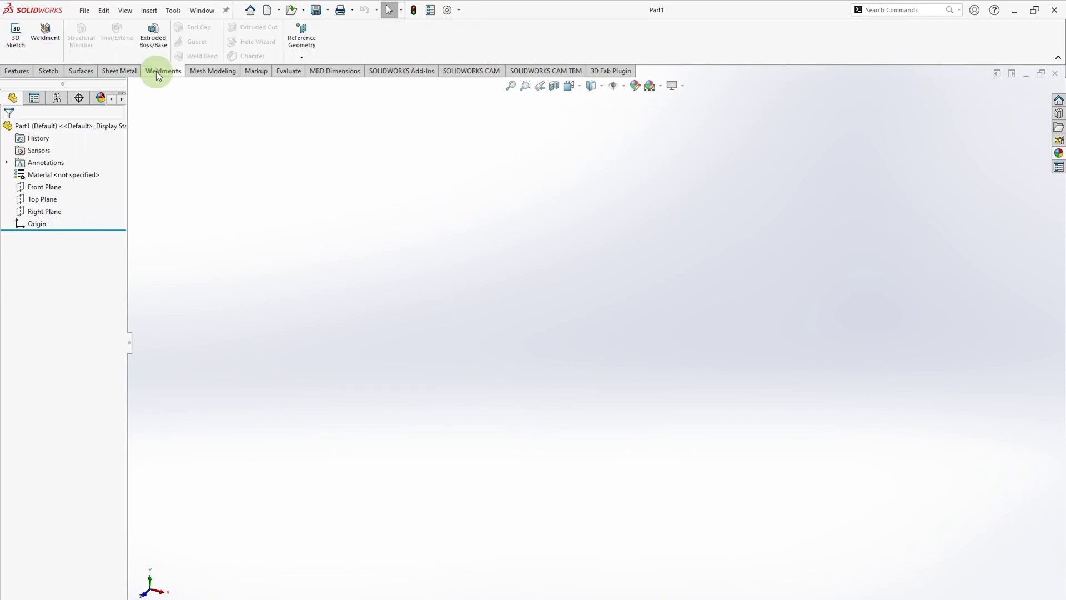
{"action": "left_click", "coordinate": [48, 43]}
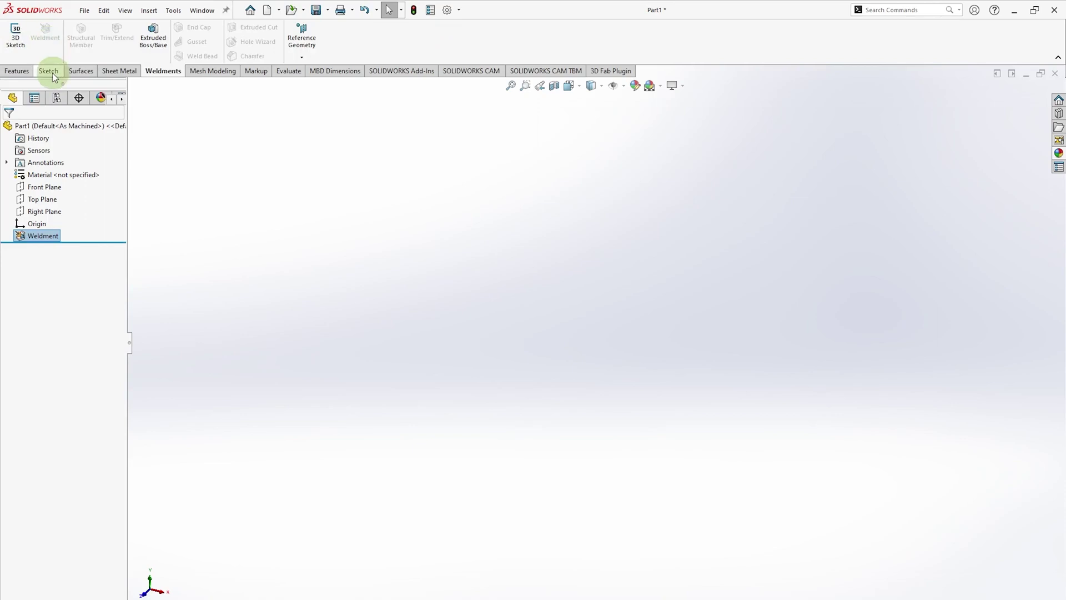
{"action": "left_click", "coordinate": [52, 72]}
{"action": "left_click", "coordinate": [24, 43]}
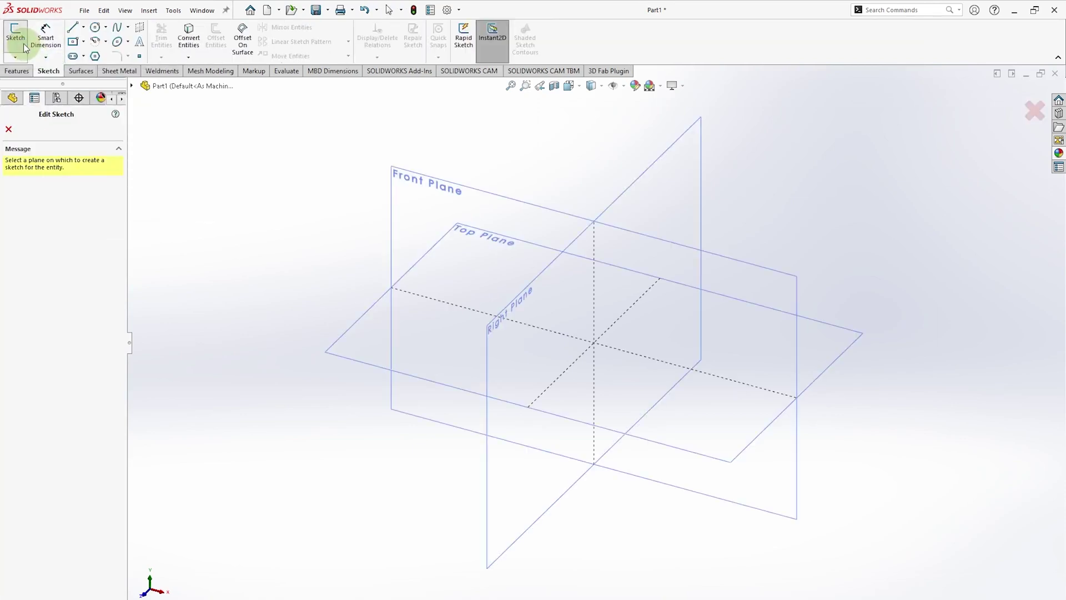
{"action": "left_click", "coordinate": [411, 201]}
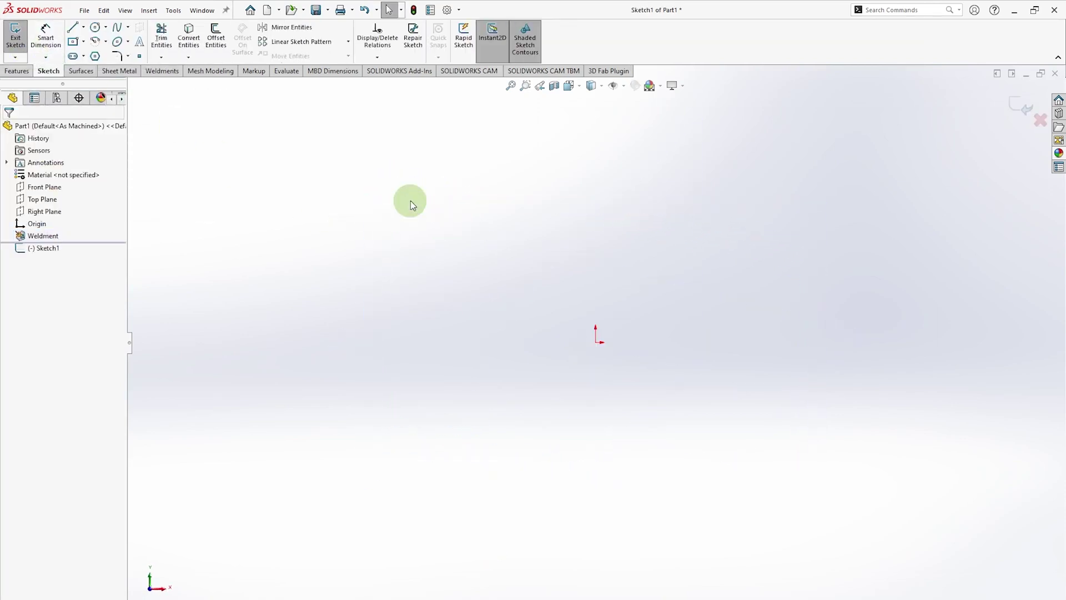
{"action": "left_click", "coordinate": [73, 27]}
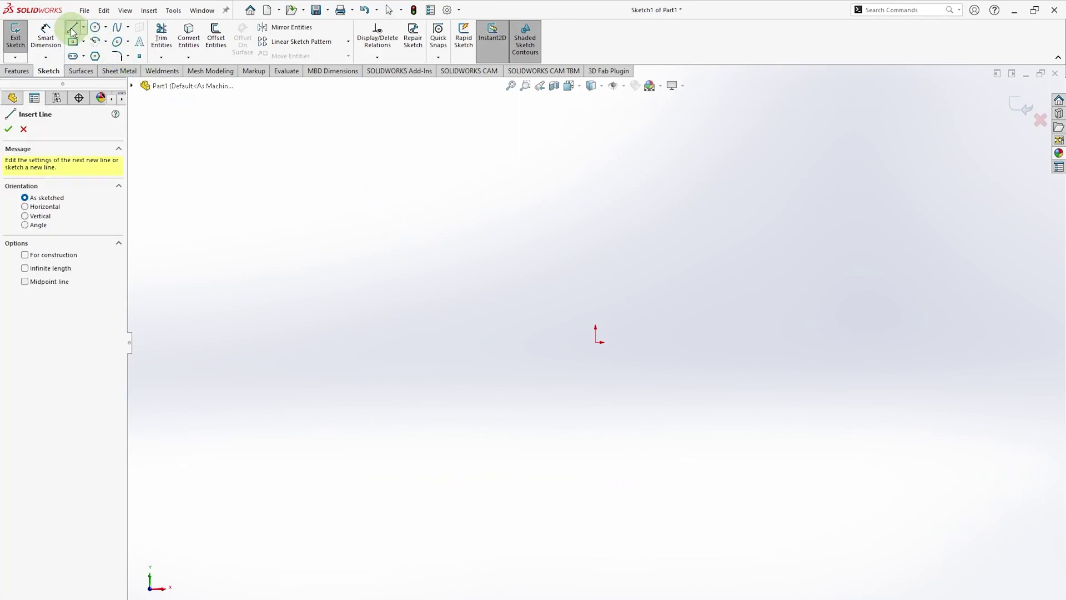
{"action": "left_click", "coordinate": [595, 342]}
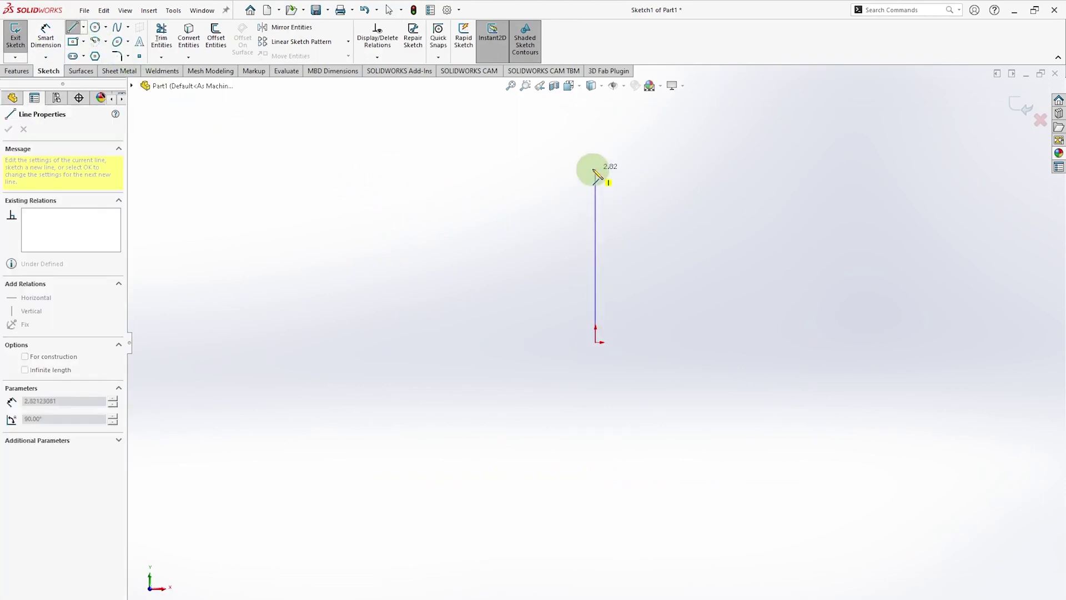
{"action": "left_click", "coordinate": [595, 169]}
{"action": "key", "text": "Escape"}
Draw a horizontal line leftward from the vertical line's midpoint.
{"action": "key", "text": "Return"}
{"action": "left_click", "coordinate": [596, 256]}
{"action": "left_click", "coordinate": [470, 255]}
{"action": "key", "text": "Escape"}
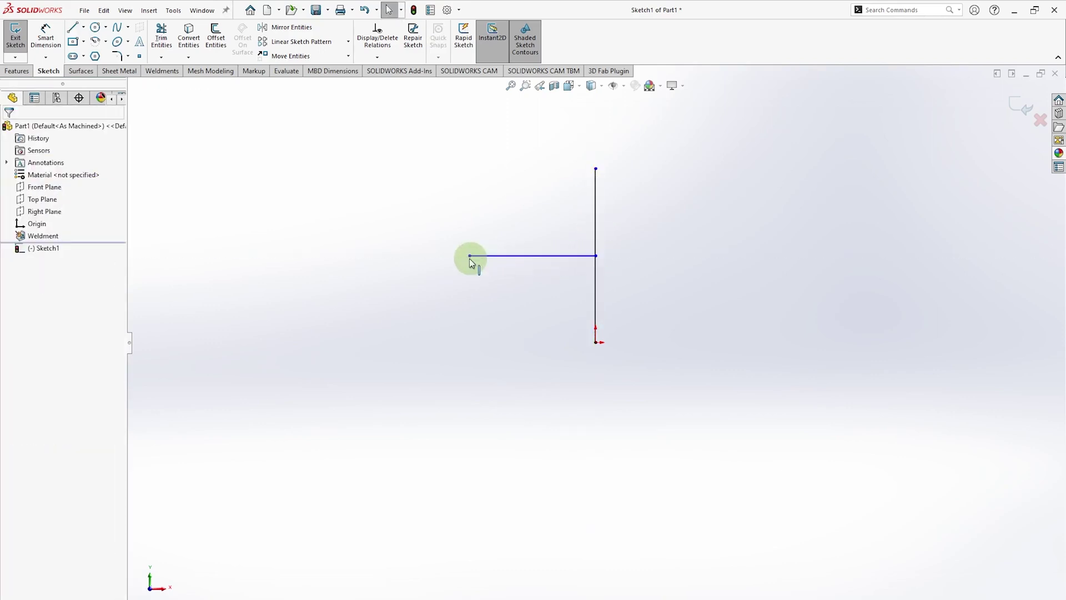
Make the two lines equal and dimension the vertical line to 6.00 in.
{"action": "left_click", "coordinate": [595, 277]}
{"action": "left_click", "coordinate": [564, 255], "text": "ctrl"}
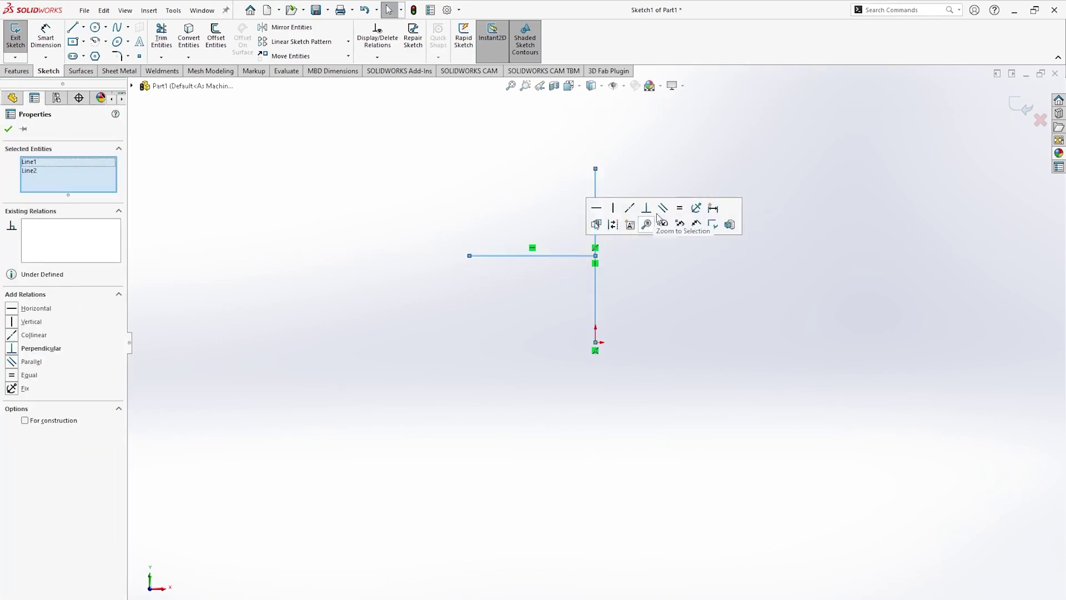
{"action": "left_click", "coordinate": [680, 209]}
{"action": "left_click", "coordinate": [661, 258]}
{"action": "left_click", "coordinate": [597, 285]}
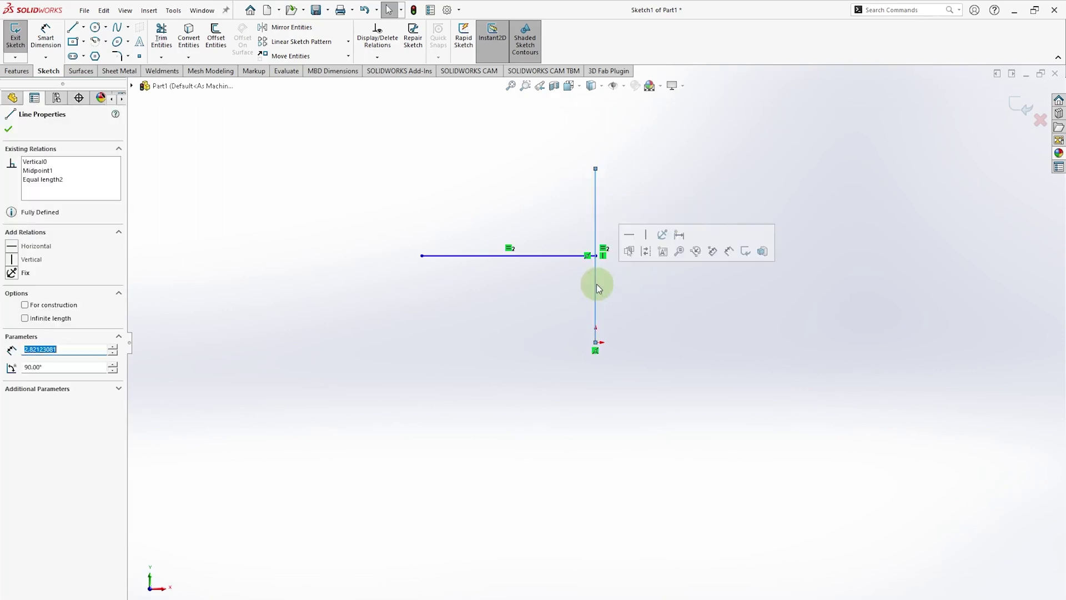
{"action": "left_click", "coordinate": [674, 238]}
{"action": "key", "text": "Return"}
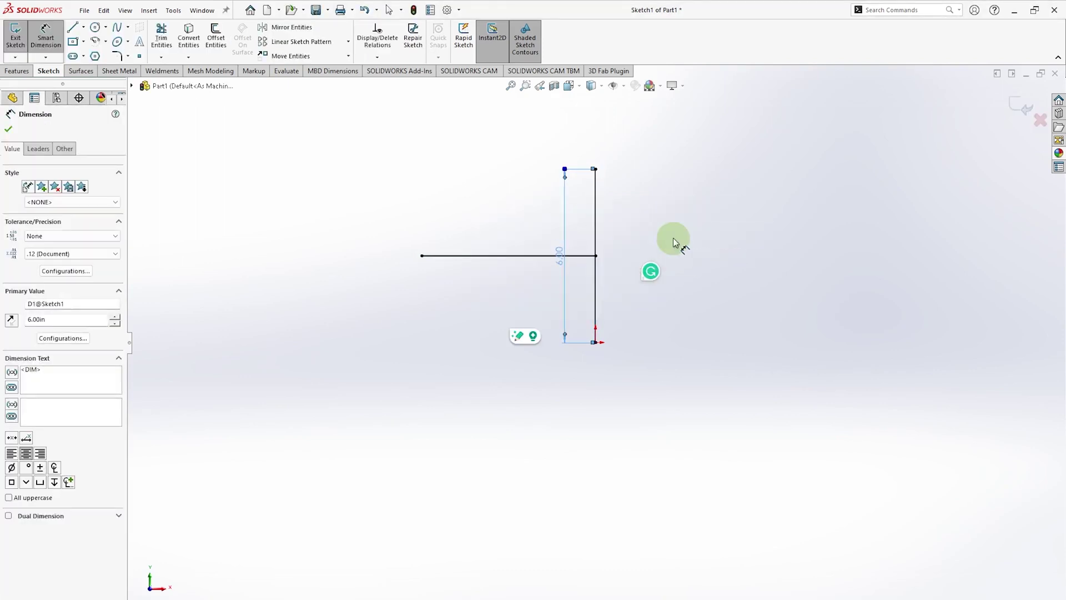
{"action": "left_click_drag", "start_coordinate": [558, 256], "coordinate": [642, 262]}
{"action": "left_click", "coordinate": [645, 261]}
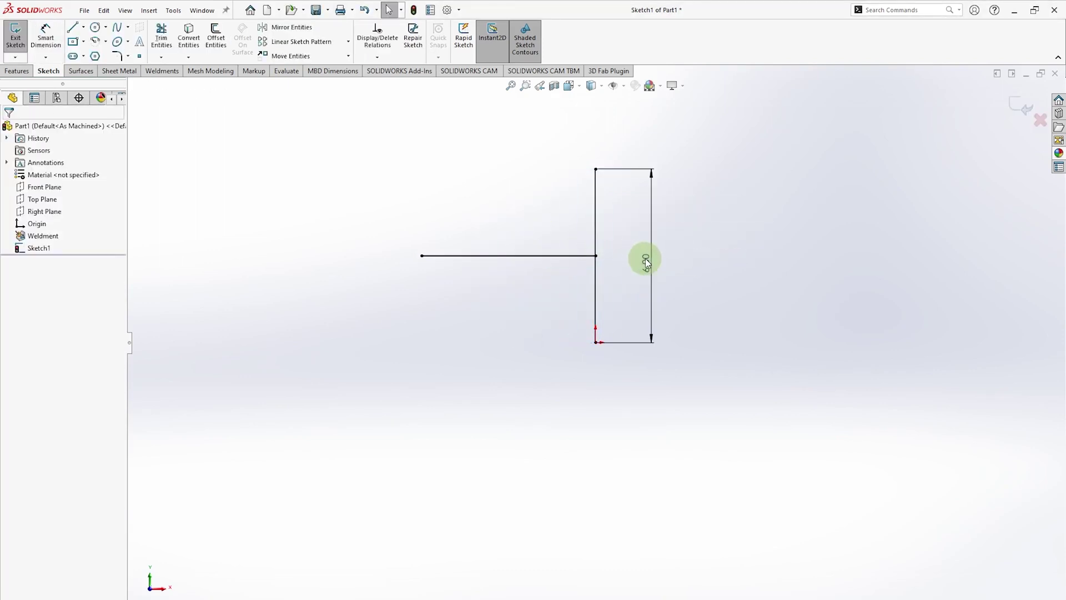
Exit the sketch and start a structural member with the vertical line as its path.
{"action": "left_click", "coordinate": [1019, 105]}
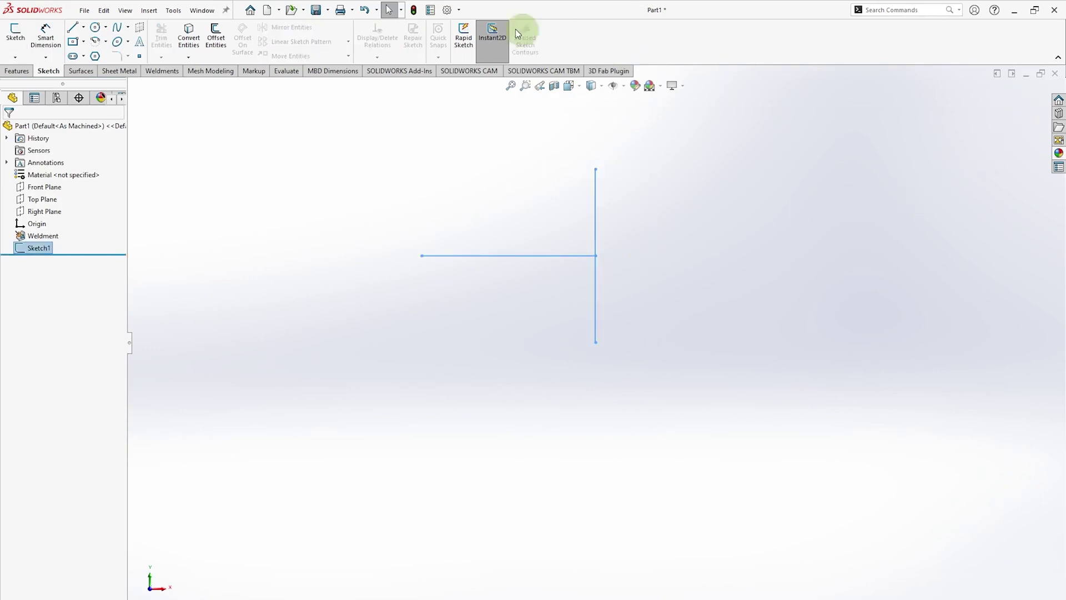
{"action": "left_click", "coordinate": [159, 78]}
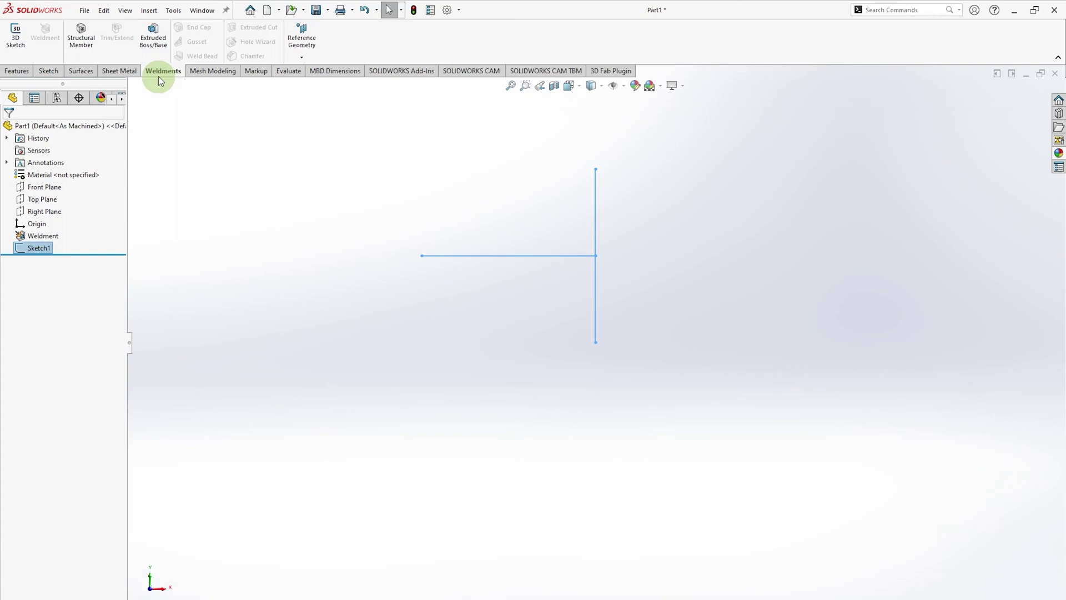
{"action": "left_click", "coordinate": [88, 49]}
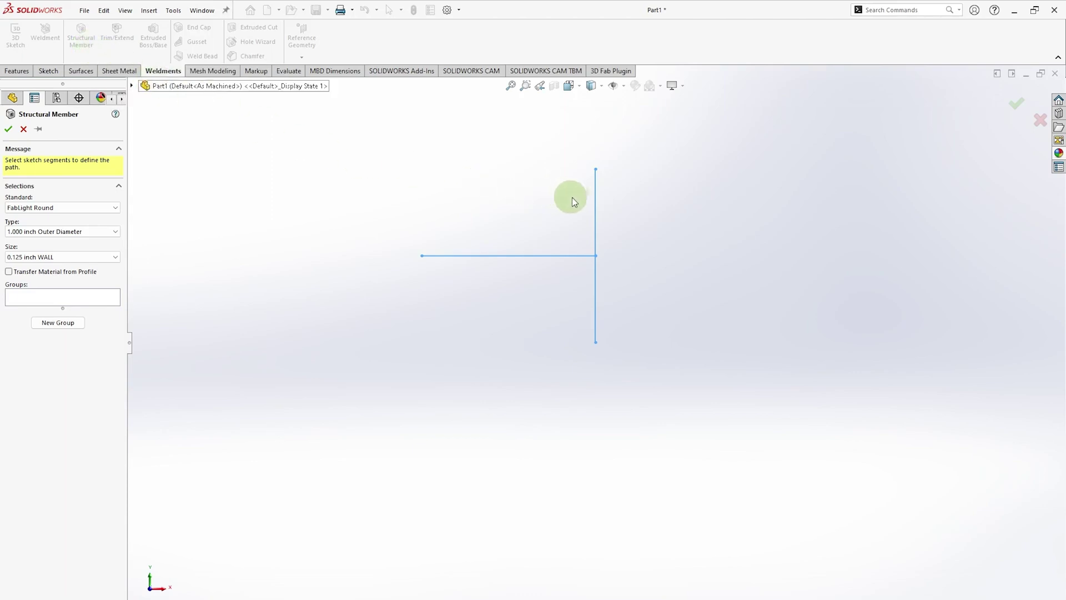
{"action": "left_click", "coordinate": [593, 200]}
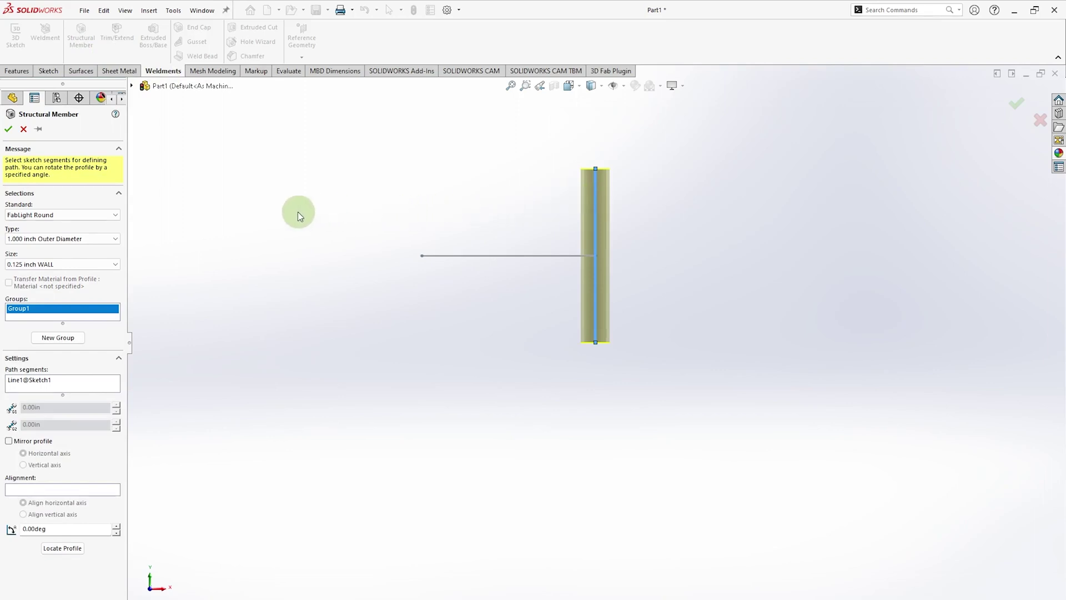
Choose FabLight Round, 1.000 inch Outer Diameter, 0.125 inch WALL and create the vertical tube.
{"action": "left_click", "coordinate": [115, 218]}
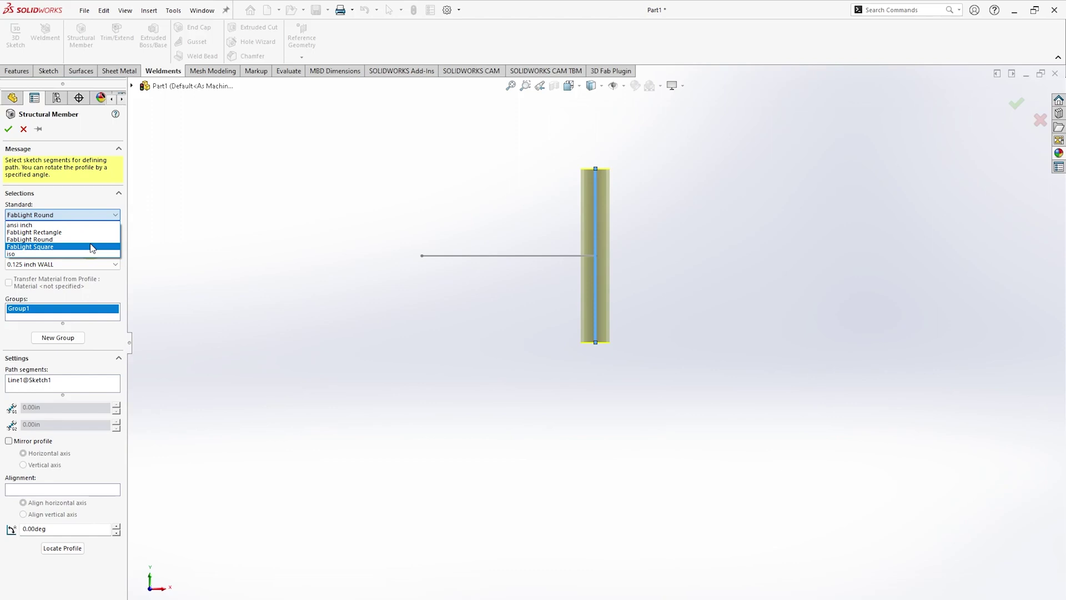
{"action": "left_click", "coordinate": [89, 239]}
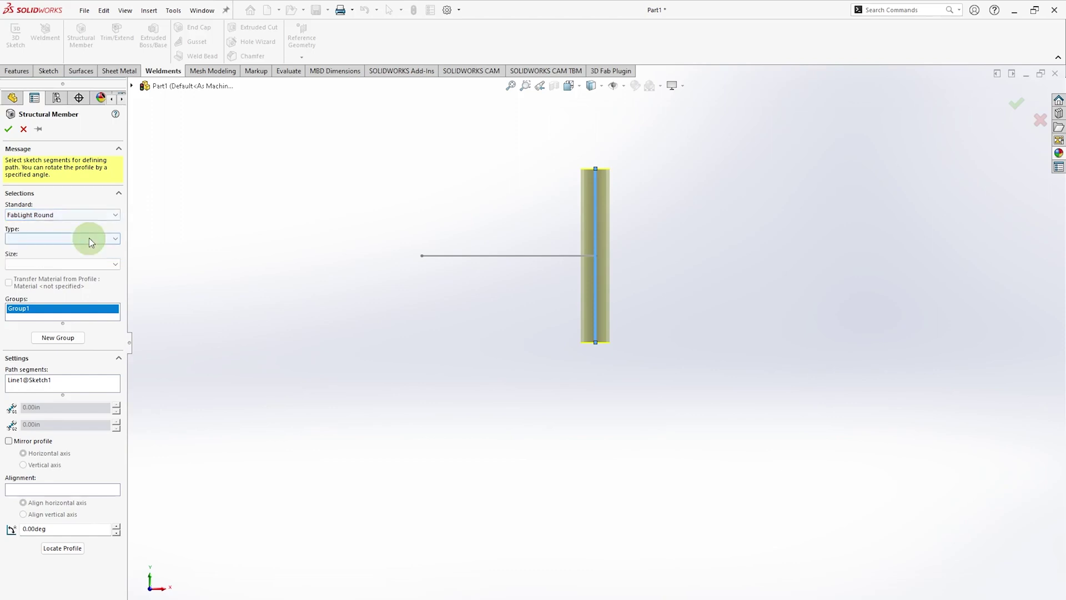
{"action": "left_click", "coordinate": [89, 238]}
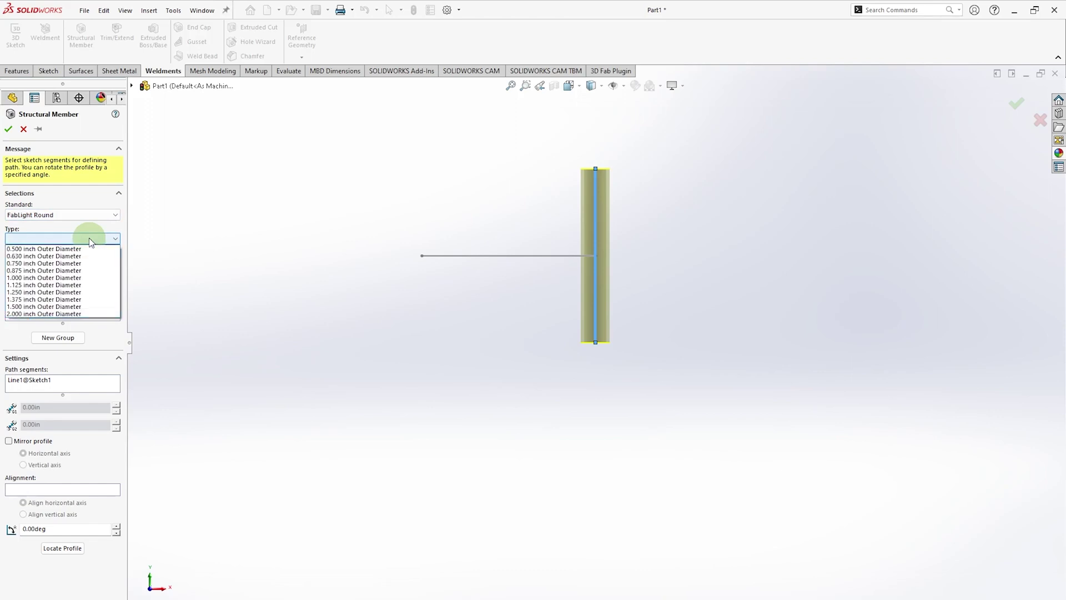
{"action": "left_click", "coordinate": [83, 278]}
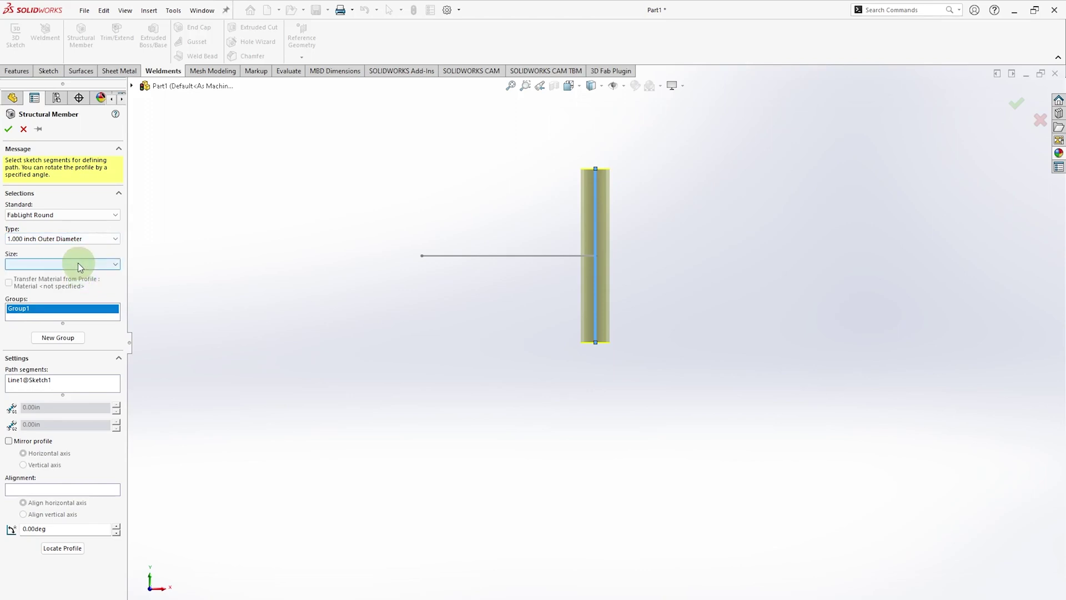
{"action": "left_click", "coordinate": [78, 265]}
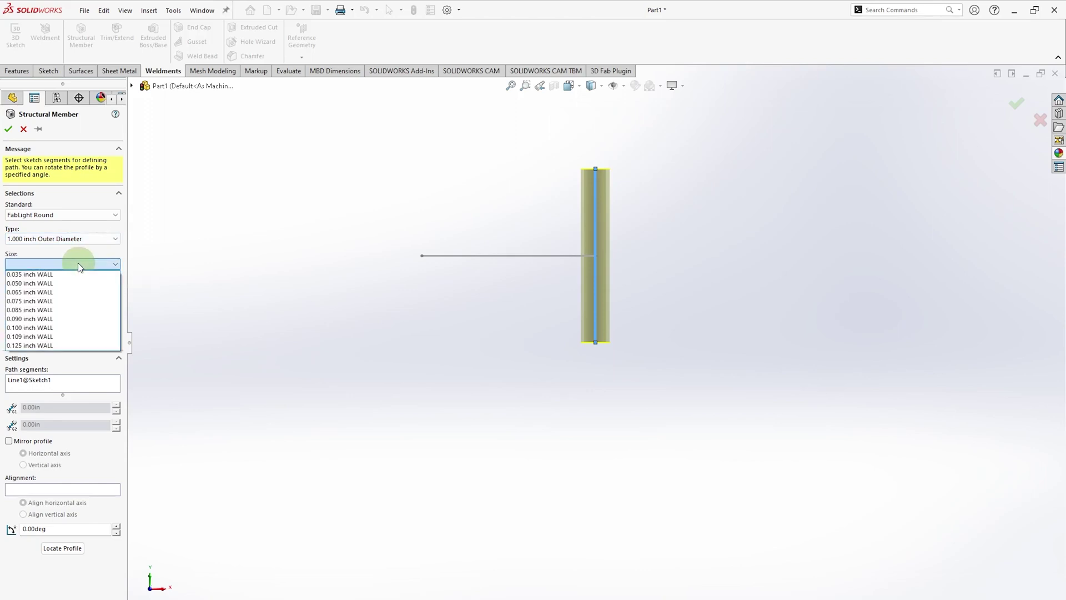
{"action": "left_click", "coordinate": [62, 345]}
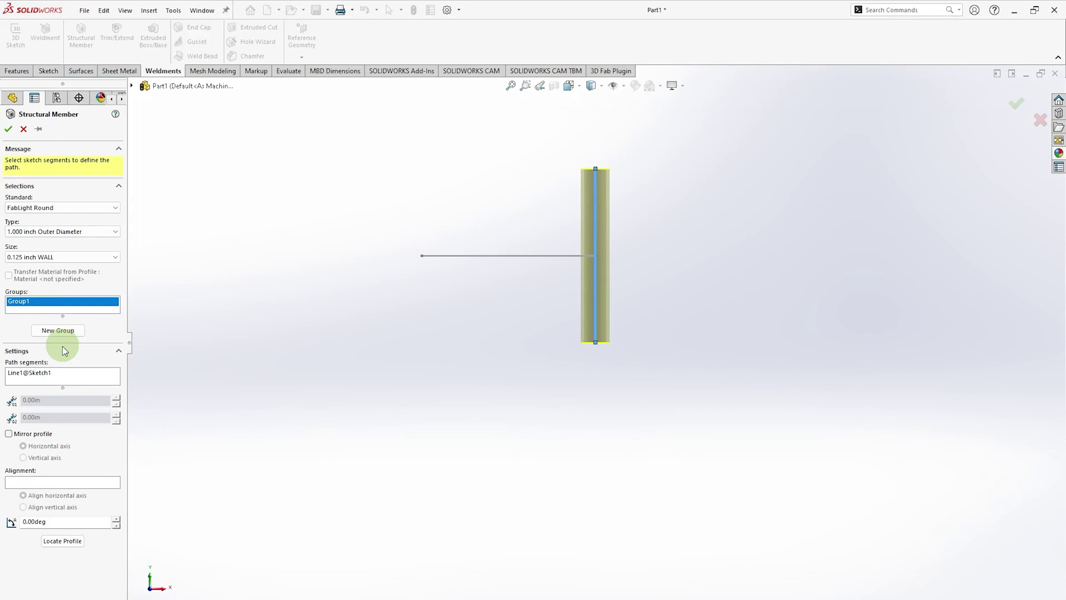
{"action": "left_click", "coordinate": [8, 128]}
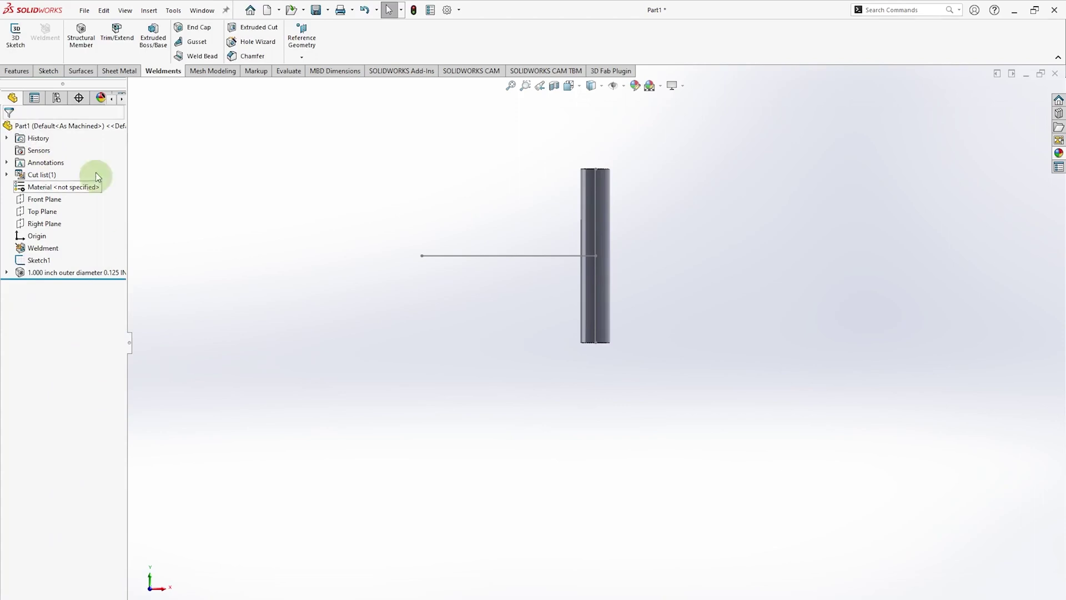
Add a second structural member along the horizontal line, then begin a rectangle on the tube edge.
{"action": "left_click", "coordinate": [81, 34]}
{"action": "left_click", "coordinate": [458, 255]}
{"action": "right_click", "coordinate": [459, 255]}
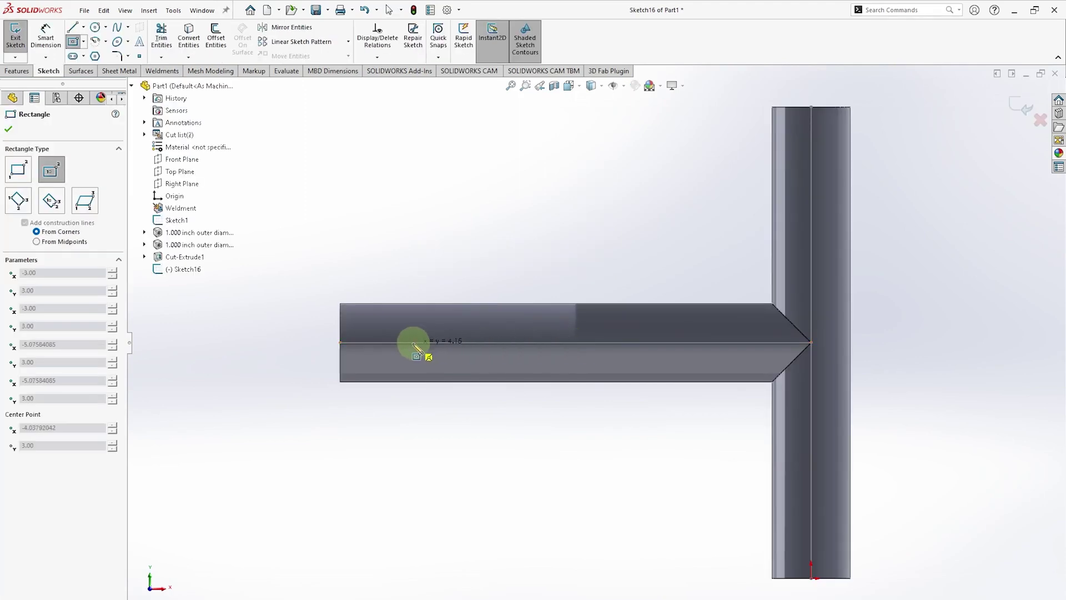
{"action": "left_click", "coordinate": [575, 342]}
Sketch a centre rectangle on the tube edge dimensioned 4.00 in long by 0.25 in wide.
{"action": "key", "text": "Escape"}
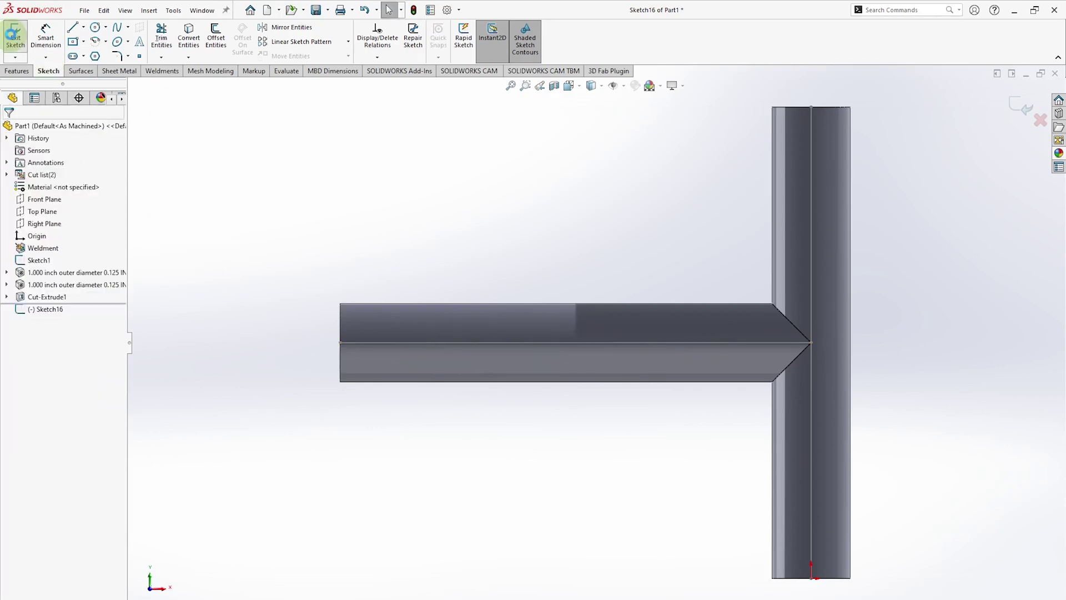
{"action": "left_click", "coordinate": [16, 30]}
{"action": "left_click", "coordinate": [15, 31]}
{"action": "left_click", "coordinate": [178, 159]}
{"action": "left_click", "coordinate": [72, 41]}
{"action": "left_click", "coordinate": [564, 342]}
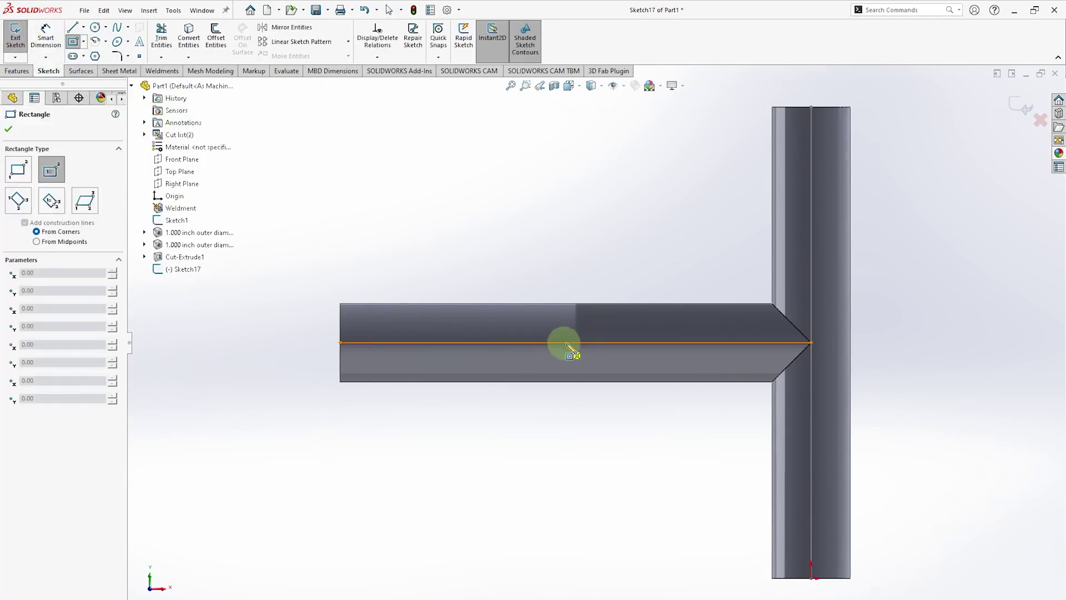
{"action": "left_click", "coordinate": [388, 354]}
{"action": "key", "text": "d"}
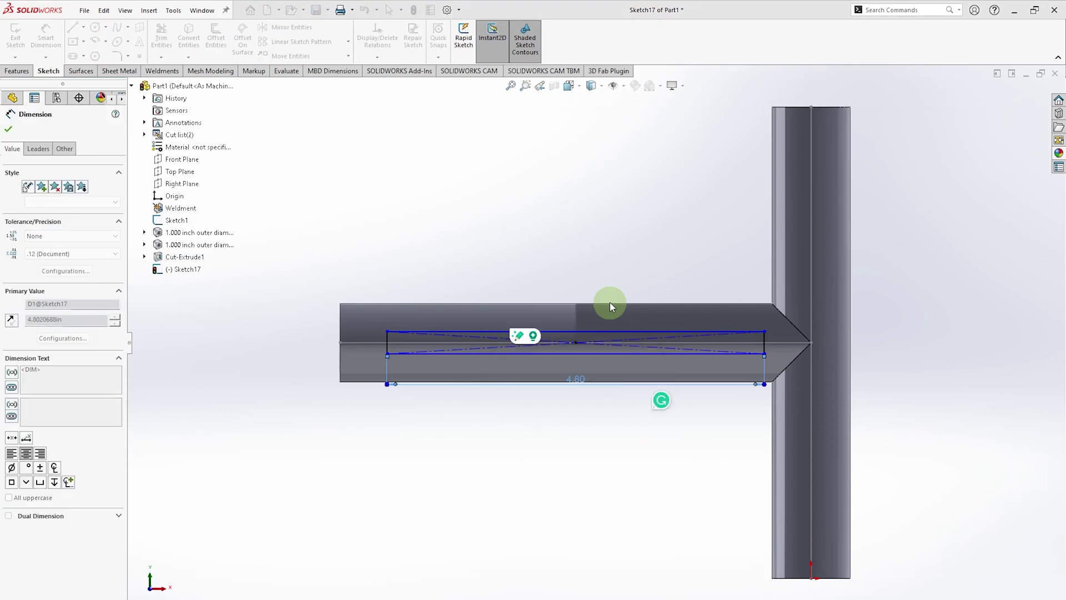
{"action": "left_click", "coordinate": [662, 400]}
{"action": "scroll", "coordinate": [567, 387], "scroll_direction": "down", "scroll_amount": 5}
{"action": "left_click", "coordinate": [567, 387]}
{"action": "left_click", "coordinate": [455, 383]}
{"action": "key", "text": "Return"}
{"action": "scroll", "coordinate": [595, 345], "scroll_direction": "up", "scroll_amount": 8}
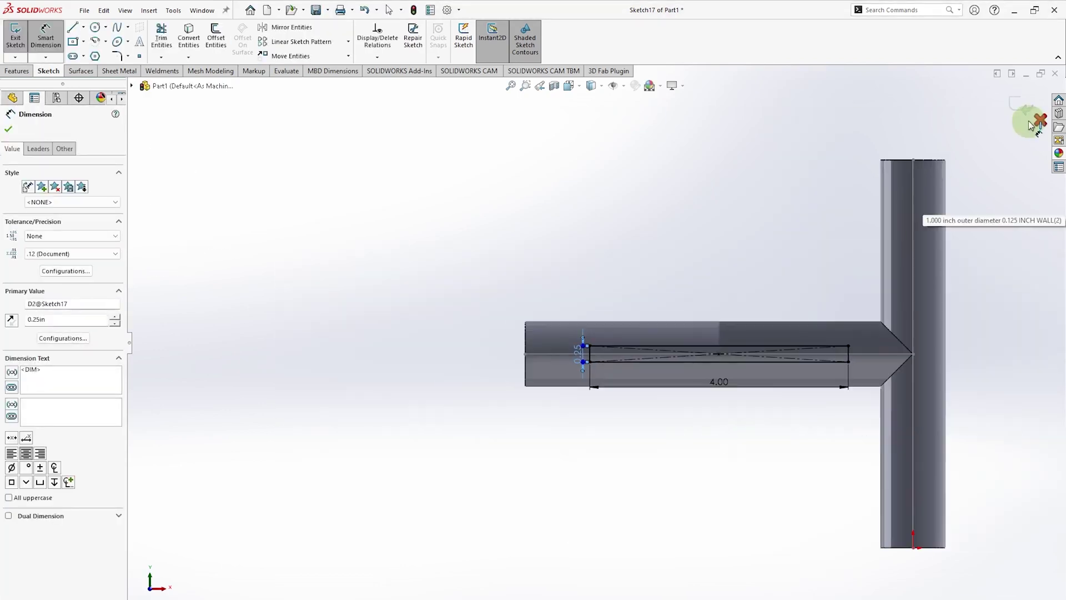
Cut the slot Through All in both directions into the mitred tube, then view from the top.
{"action": "left_click", "coordinate": [1022, 105]}
{"action": "left_click", "coordinate": [17, 71]}
{"action": "left_click", "coordinate": [165, 36]}
{"action": "left_click", "coordinate": [69, 196]}
{"action": "left_click", "coordinate": [50, 215]}
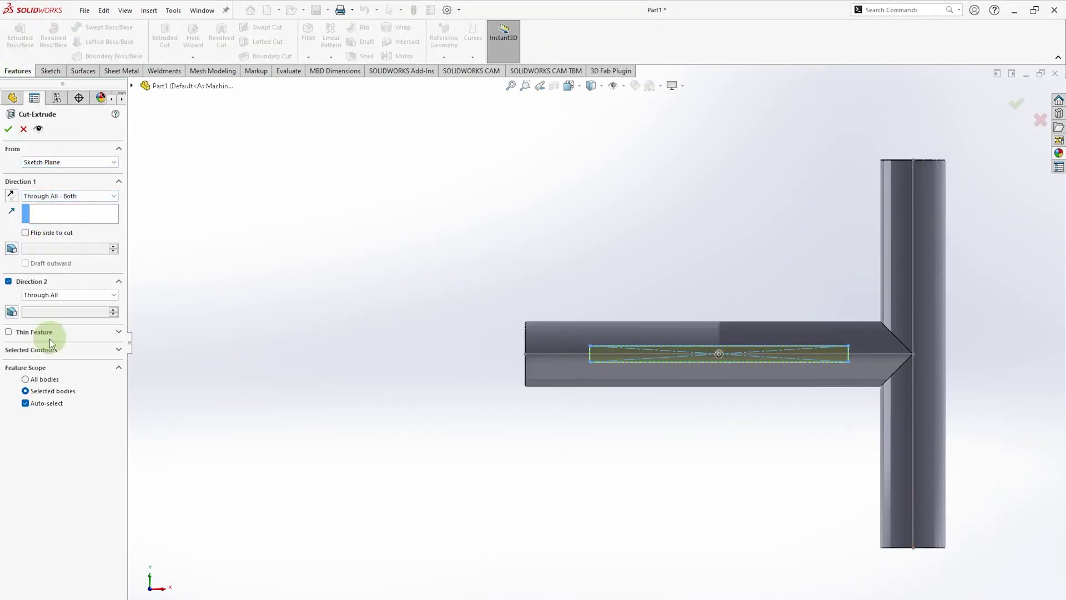
{"action": "left_click", "coordinate": [550, 372]}
{"action": "right_click", "coordinate": [550, 372]}
{"action": "left_click", "coordinate": [572, 336]}
{"action": "key", "text": "space"}
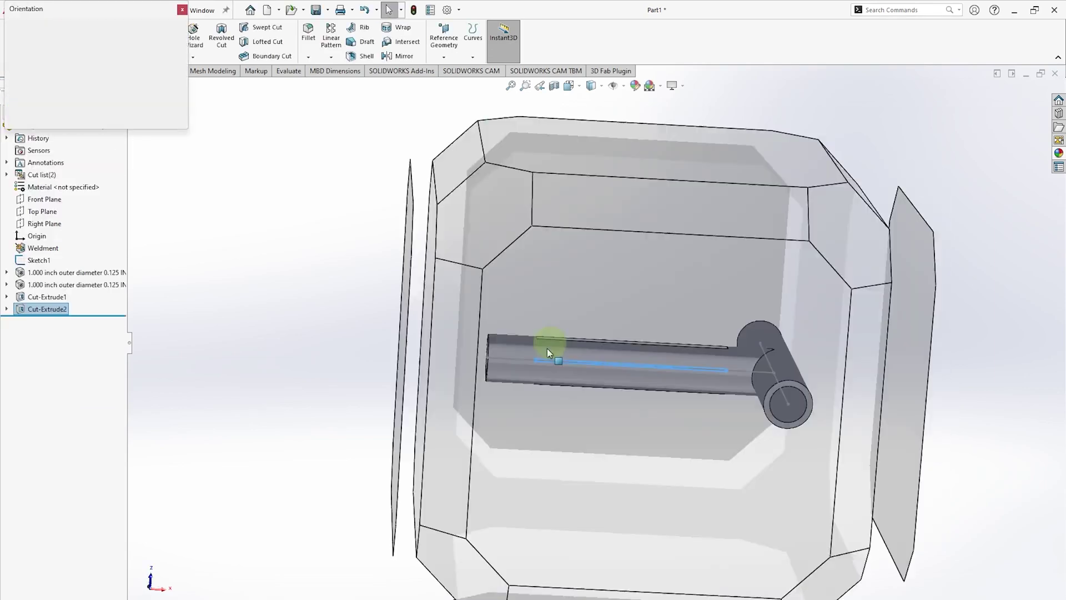
{"action": "left_click", "coordinate": [482, 428]}
Sketch a hole circle on the Top Plane, 0.50 in from the tube's left end.
{"action": "left_click", "coordinate": [51, 71]}
{"action": "left_click", "coordinate": [15, 32]}
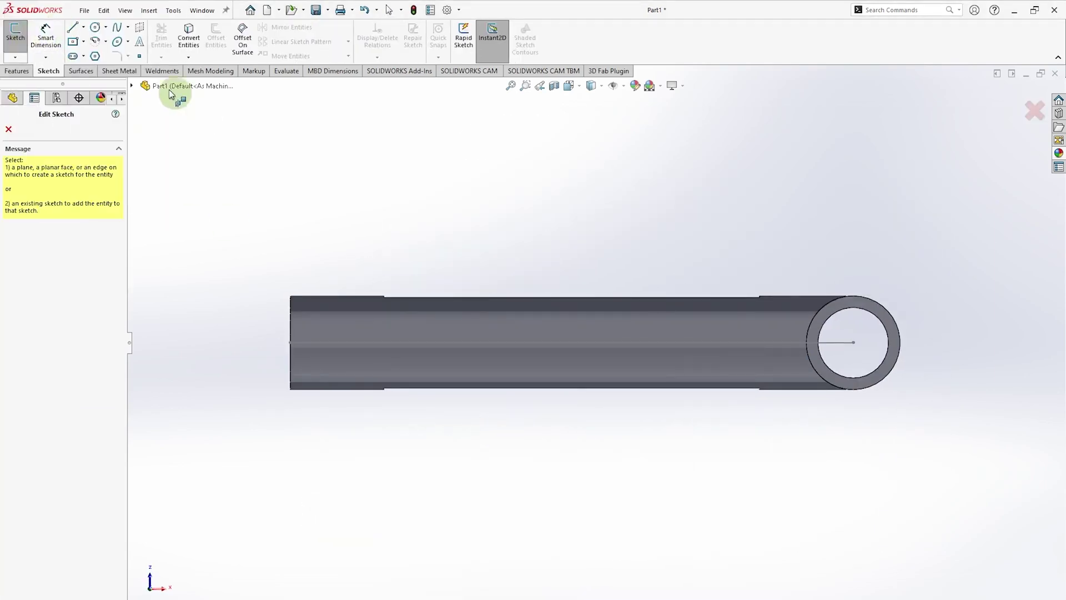
{"action": "left_click", "coordinate": [169, 179]}
{"action": "left_click", "coordinate": [95, 26]}
{"action": "left_click", "coordinate": [326, 343]}
{"action": "left_click", "coordinate": [338, 344]}
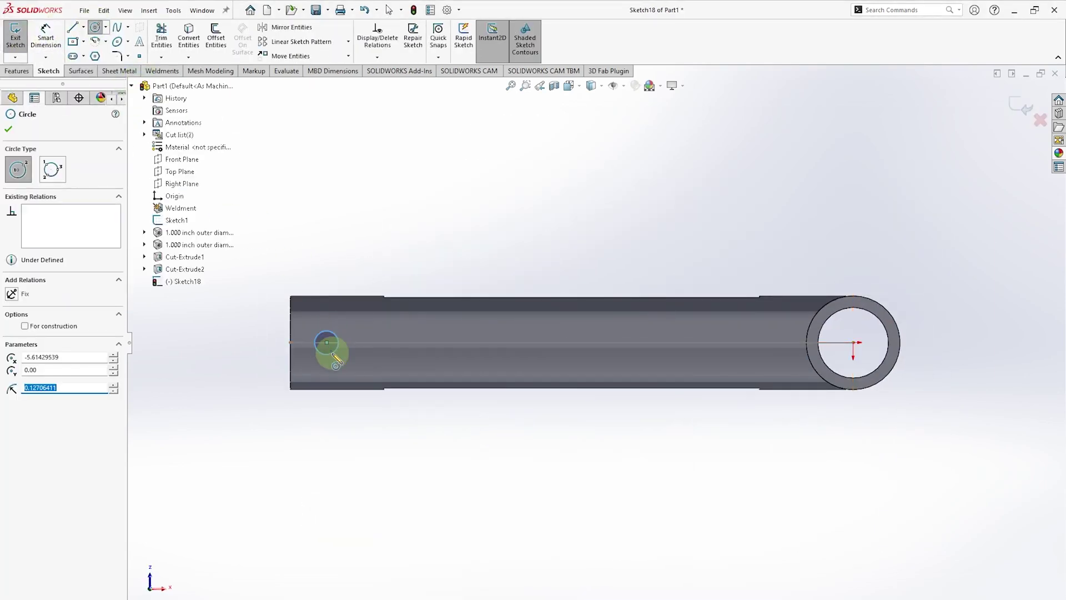
{"action": "left_click", "coordinate": [45, 42]}
{"action": "left_click", "coordinate": [326, 342]}
{"action": "left_click", "coordinate": [307, 348]}
{"action": "left_click", "coordinate": [309, 452]}
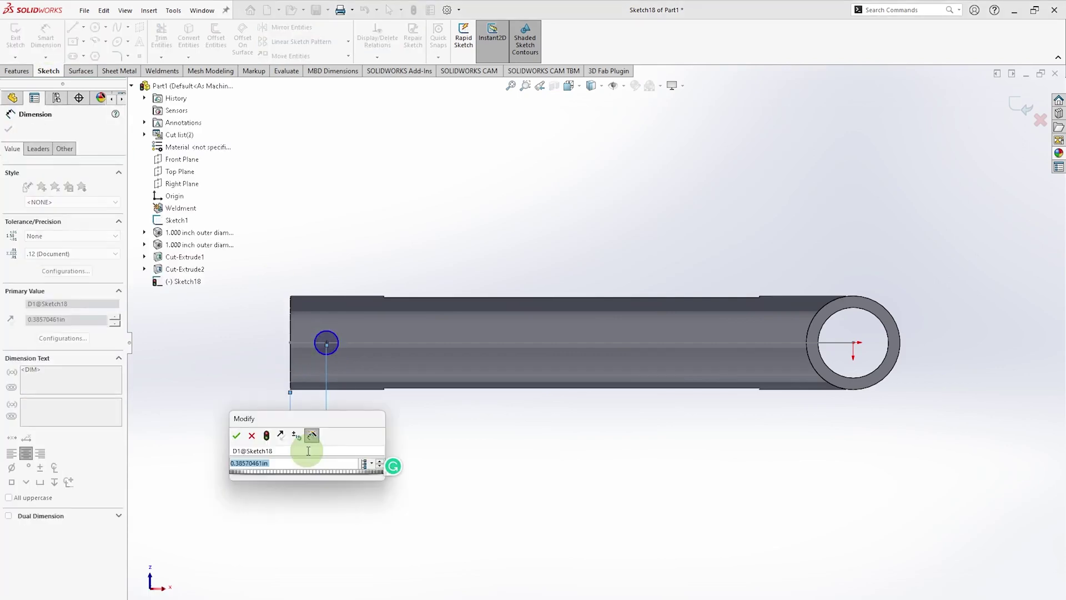
{"action": "type", "text": "0.5"}
{"action": "key", "text": "Return"}
Pattern the circle linearly into five holes spaced 1 in along the tube.
{"action": "left_click", "coordinate": [301, 41]}
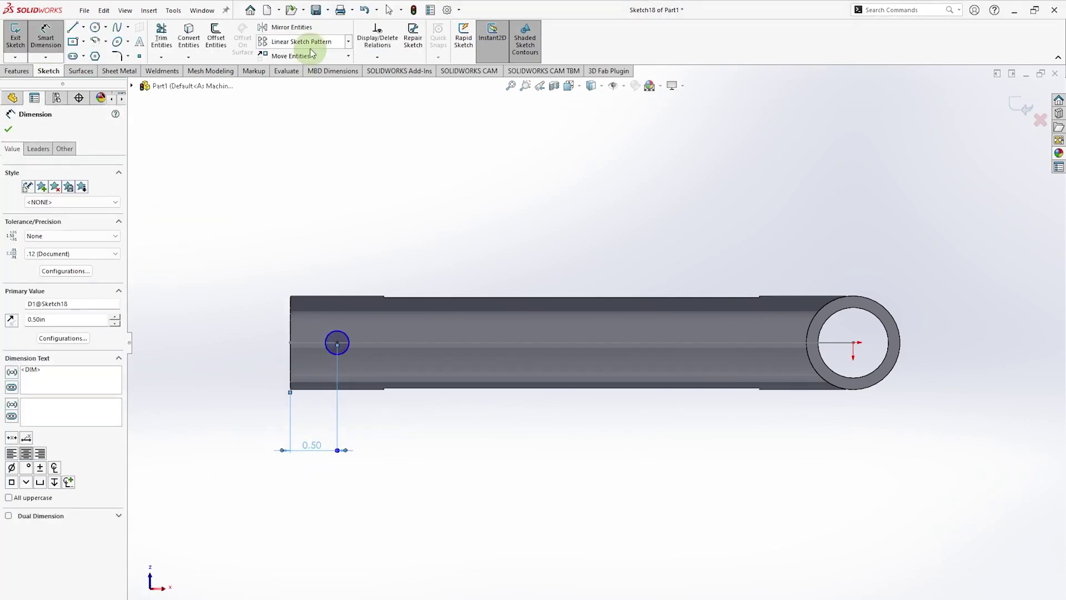
{"action": "left_click", "coordinate": [388, 345]}
{"action": "left_click", "coordinate": [326, 356]}
{"action": "double_click", "coordinate": [83, 177]}
{"action": "type", "text": "1"}
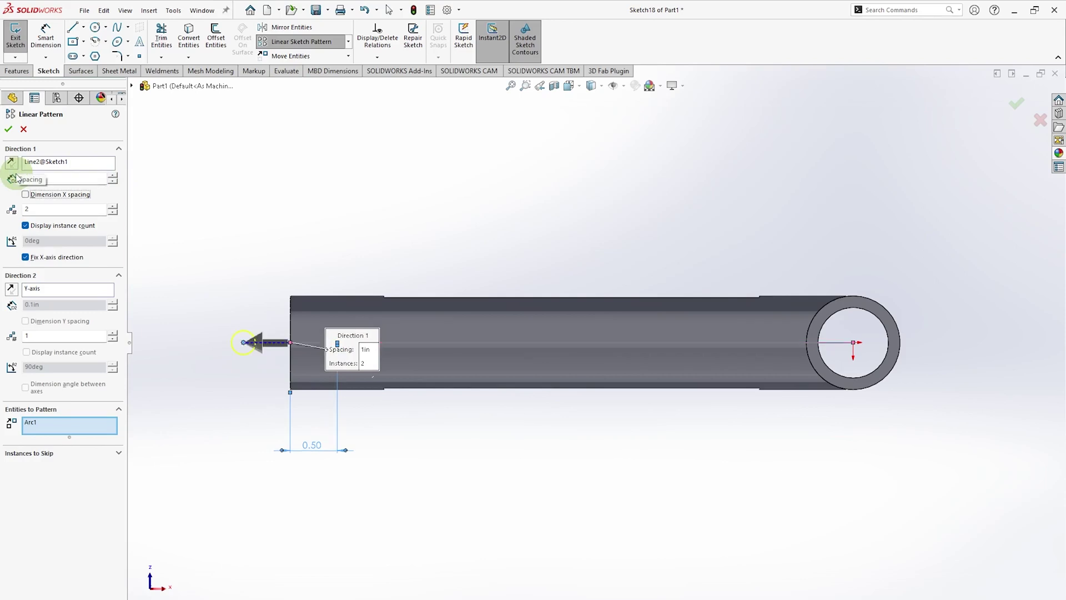
{"action": "left_click", "coordinate": [11, 162]}
{"action": "left_click", "coordinate": [49, 209]}
{"action": "left_click", "coordinate": [112, 206]}
{"action": "left_click", "coordinate": [113, 206]}
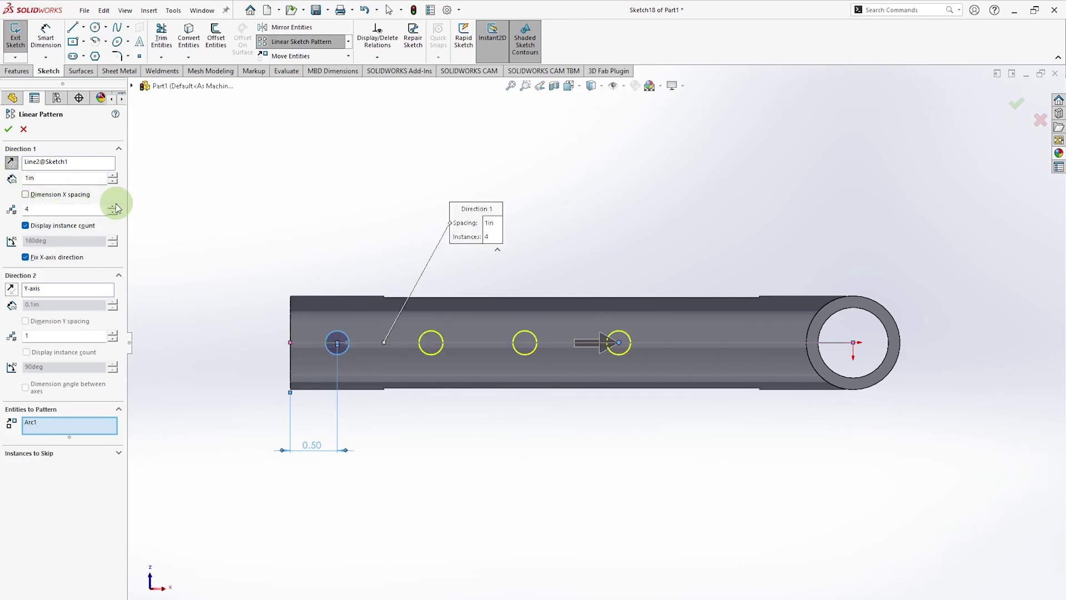
{"action": "left_click", "coordinate": [113, 206]}
{"action": "left_click", "coordinate": [8, 129]}
Cut the holes Through All into the mitred tube body and orbit to view the tee.
{"action": "left_click", "coordinate": [1022, 106]}
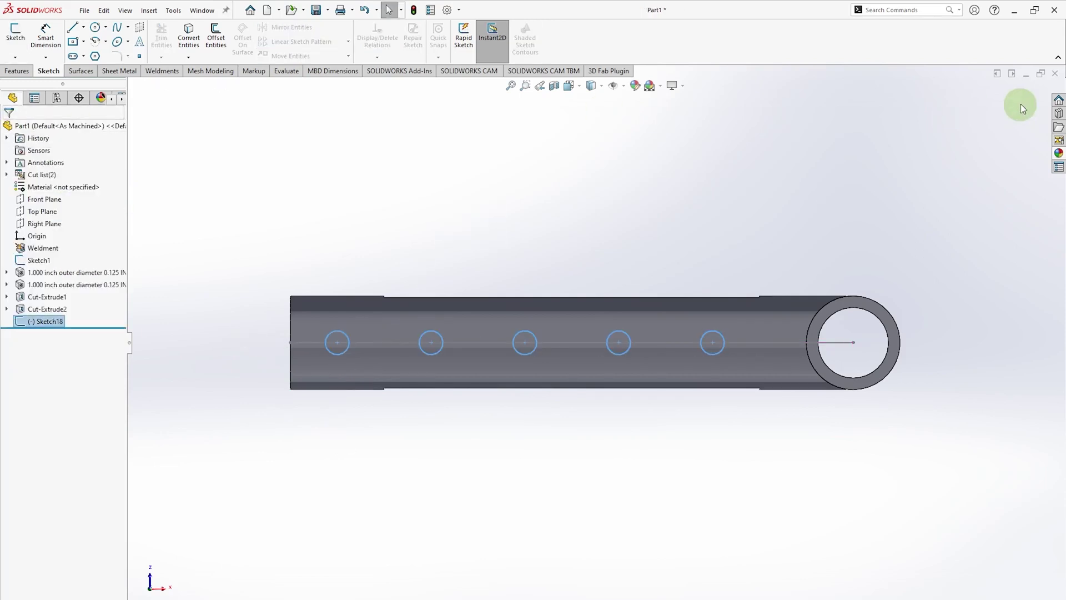
{"action": "left_click", "coordinate": [161, 46]}
{"action": "left_click", "coordinate": [70, 195]}
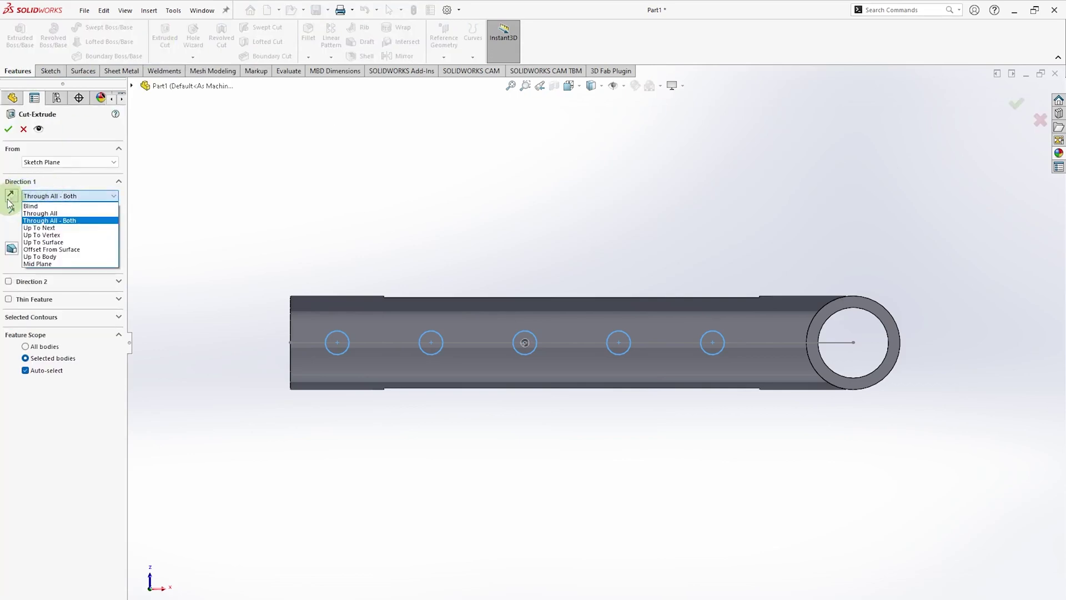
{"action": "left_click", "coordinate": [44, 213]}
{"action": "left_click", "coordinate": [26, 370]}
{"action": "left_click", "coordinate": [315, 364]}
{"action": "left_click", "coordinate": [9, 129]}
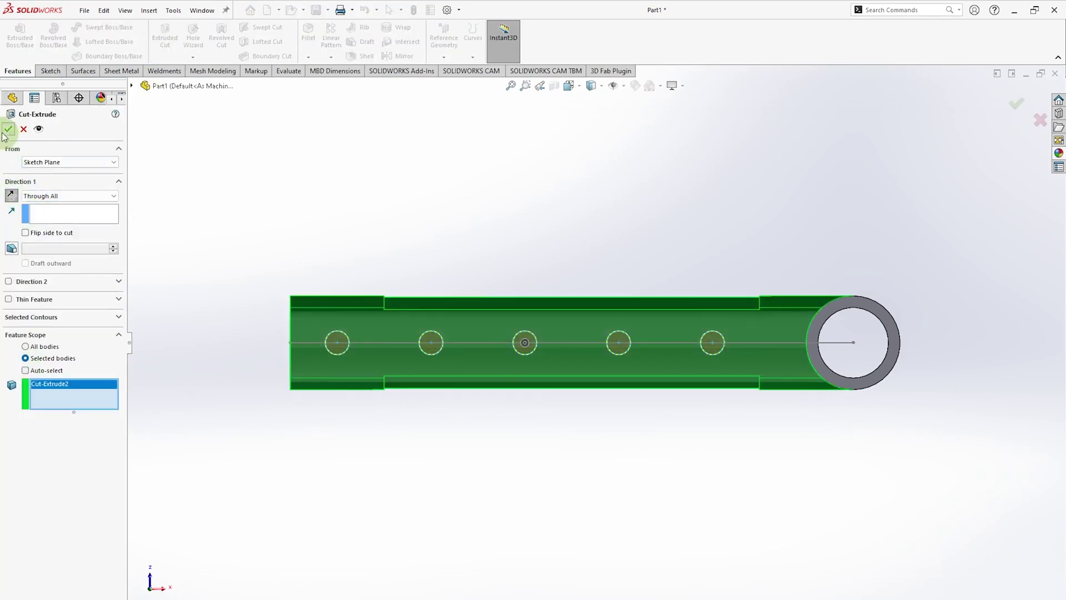
{"action": "middle_click_drag", "start_coordinate": [542, 167], "coordinate": [635, 240]}
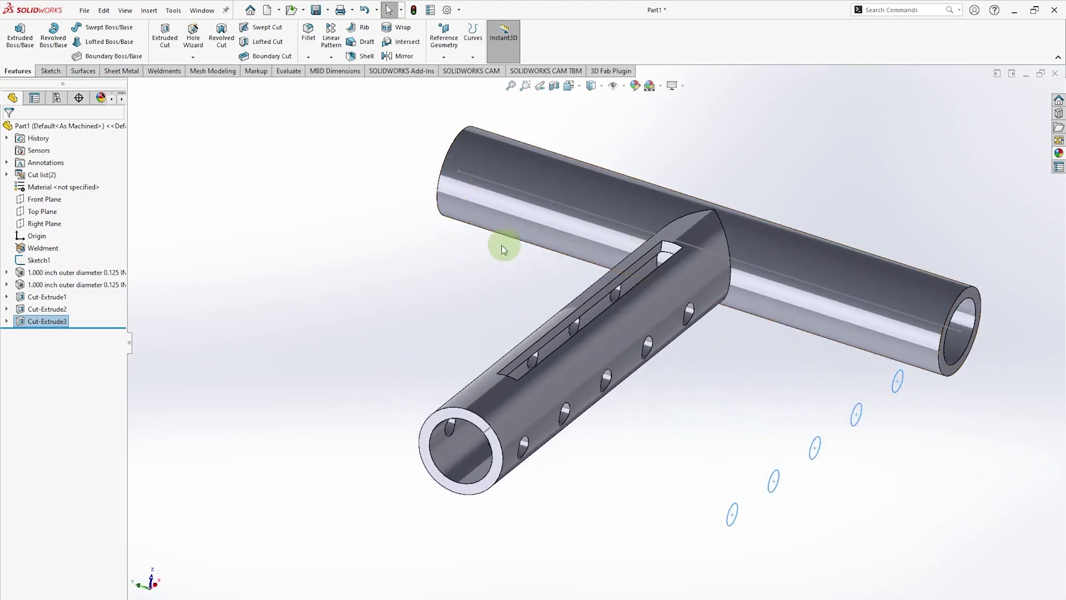
{"action": "left_click", "coordinate": [465, 251]}
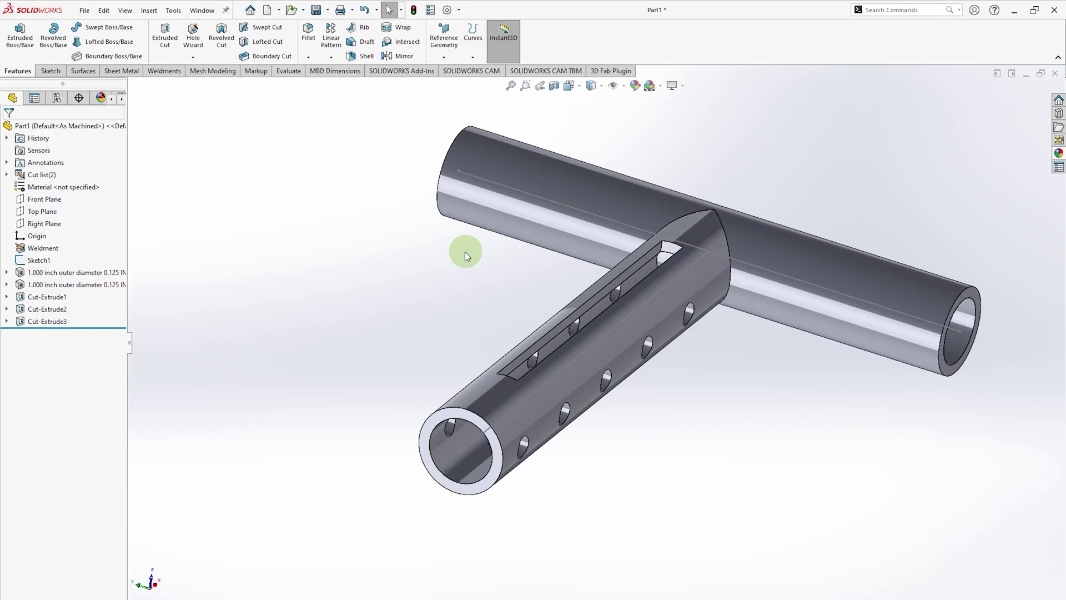
Rename the first cut-list tube body to Tube 1.
{"action": "left_click", "coordinate": [6, 176]}
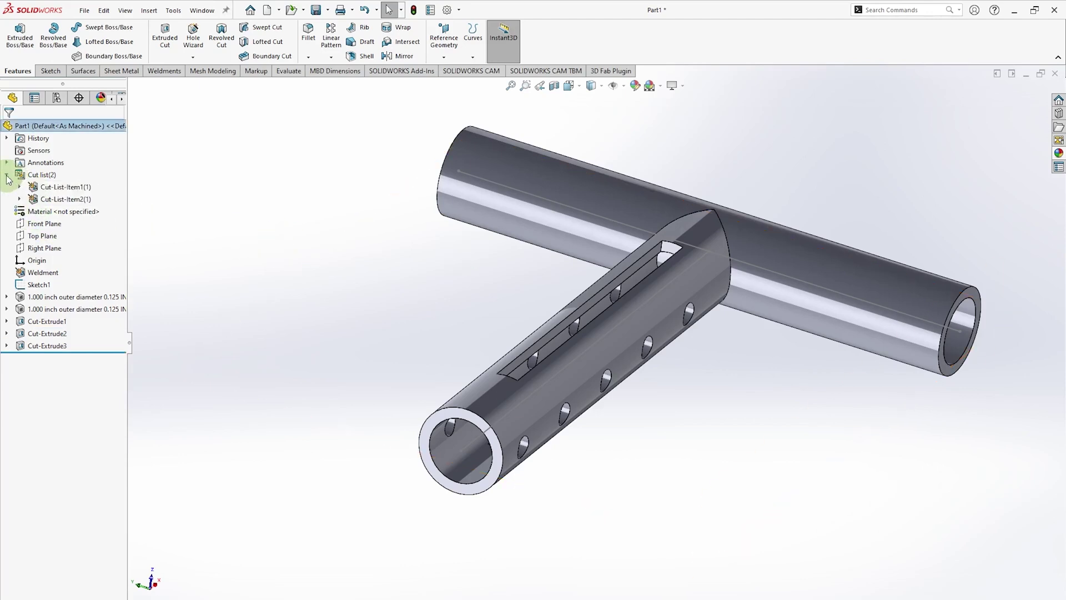
{"action": "left_click", "coordinate": [40, 191]}
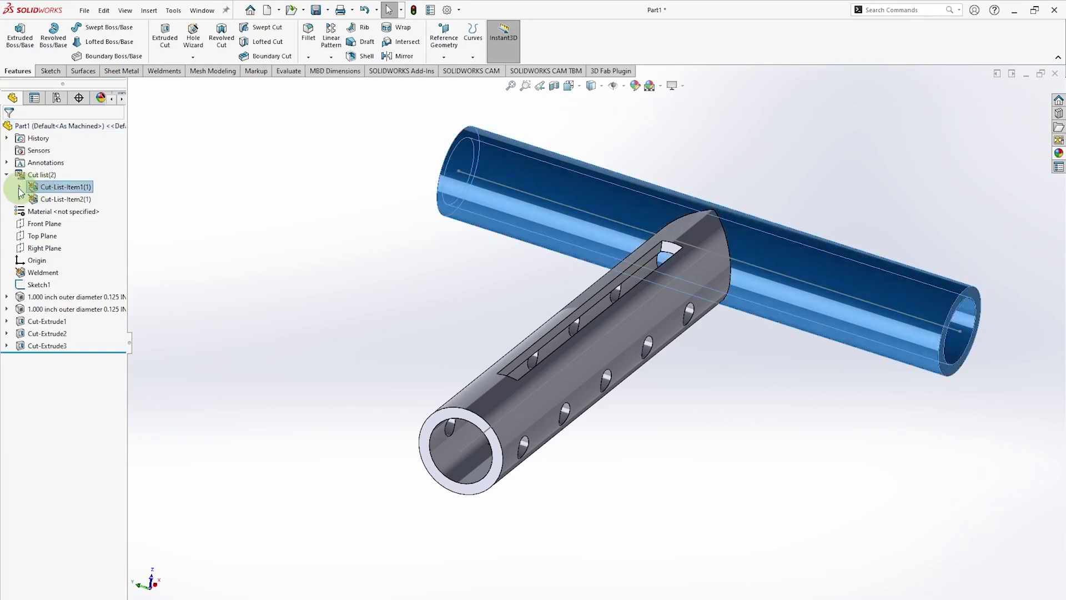
{"action": "left_click", "coordinate": [20, 188]}
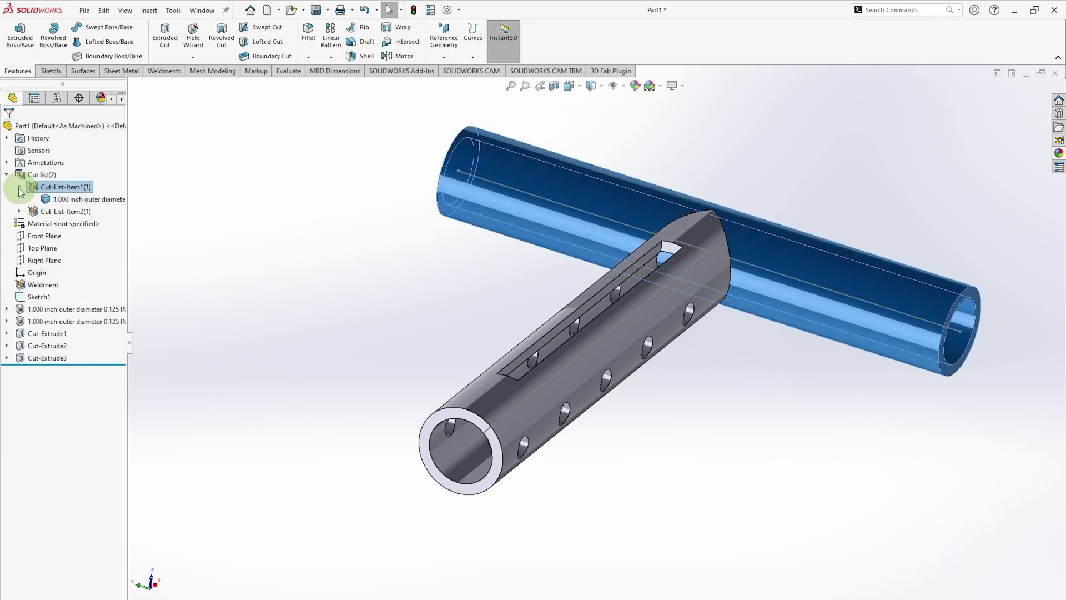
{"action": "left_click", "coordinate": [59, 203]}
{"action": "right_click", "coordinate": [59, 205]}
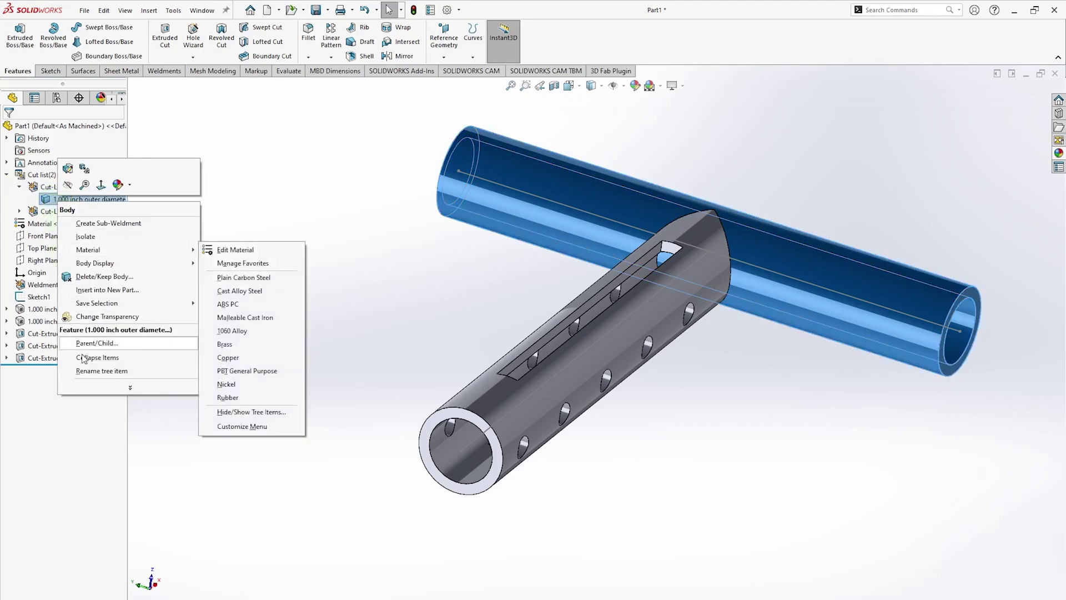
{"action": "left_click", "coordinate": [84, 371]}
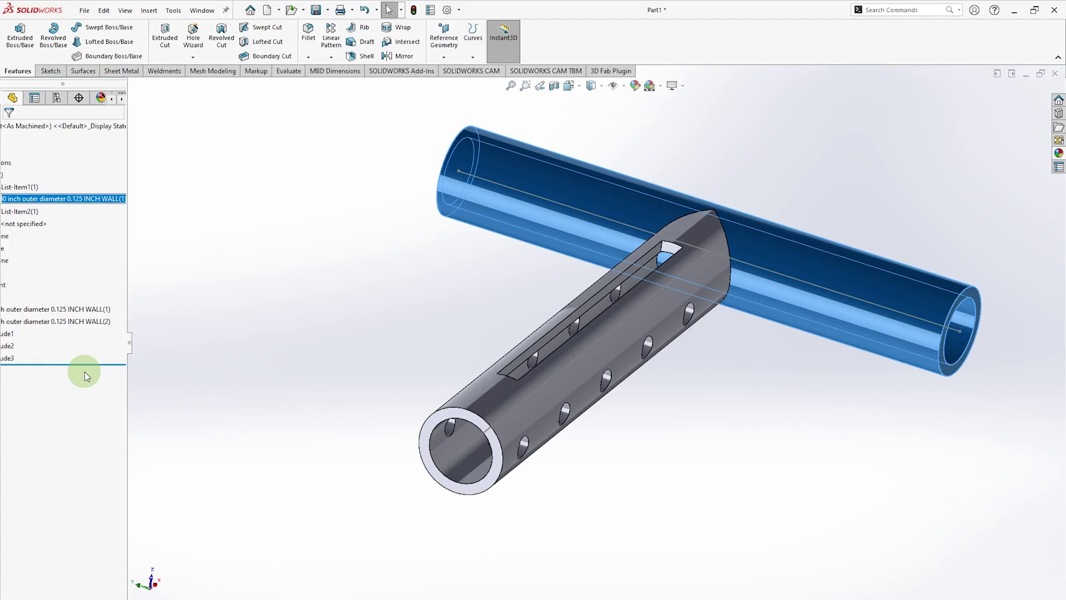
{"action": "type", "text": "Tube 1"}
{"action": "key", "text": "Return"}
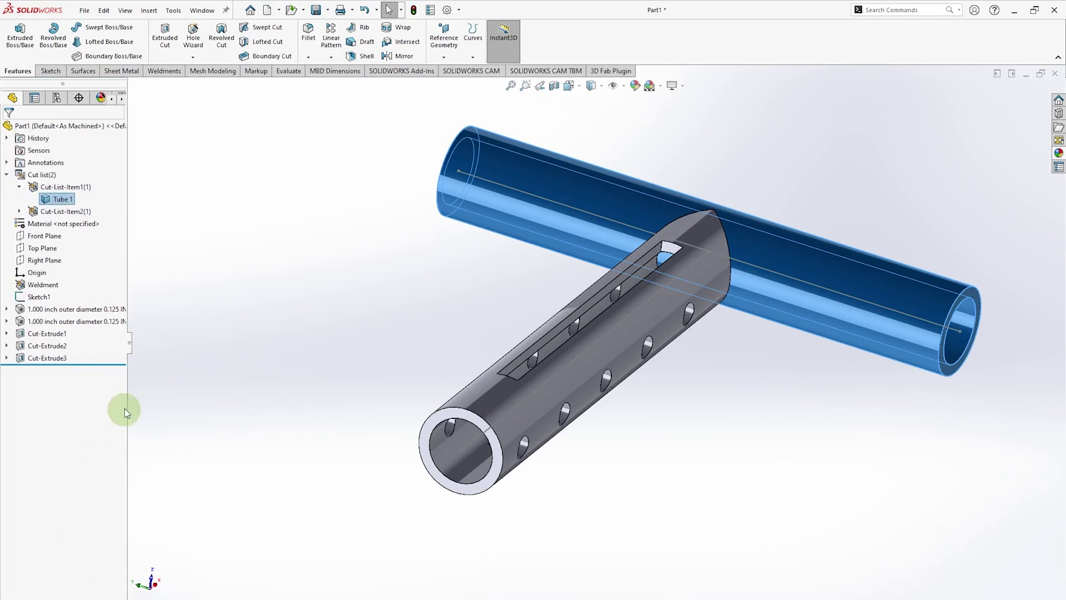
Rename the second cut-list tube body to Tube 2.
{"action": "left_click_drag", "start_coordinate": [125, 409], "coordinate": [198, 350]}
{"action": "left_click", "coordinate": [19, 211]}
{"action": "right_click", "coordinate": [60, 223]}
{"action": "left_click", "coordinate": [92, 394]}
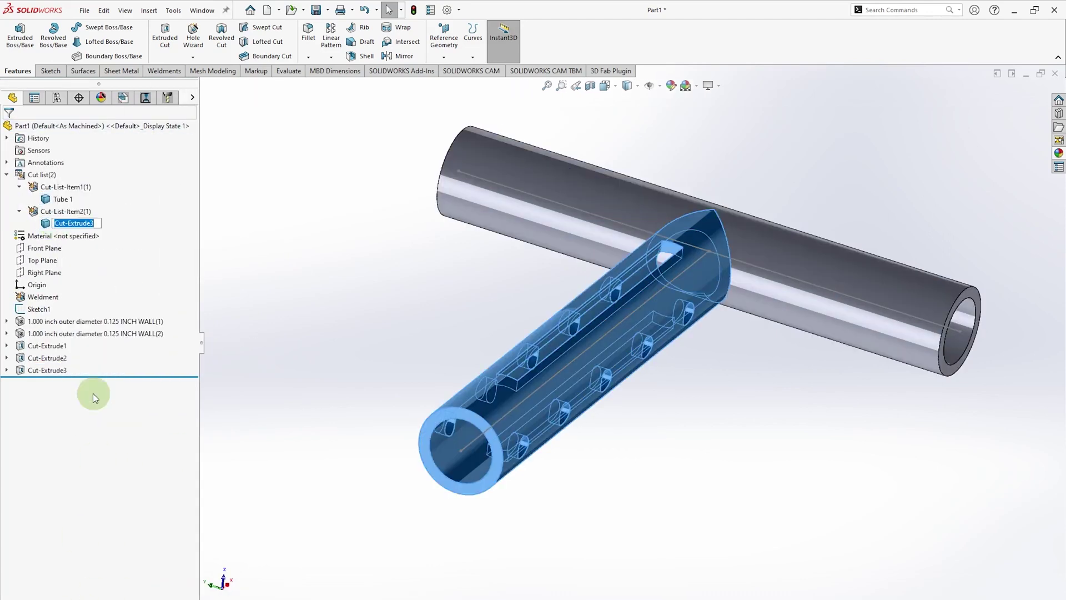
{"action": "type", "text": "Tube 2 (Features"}
{"action": "key", "text": "Return"}
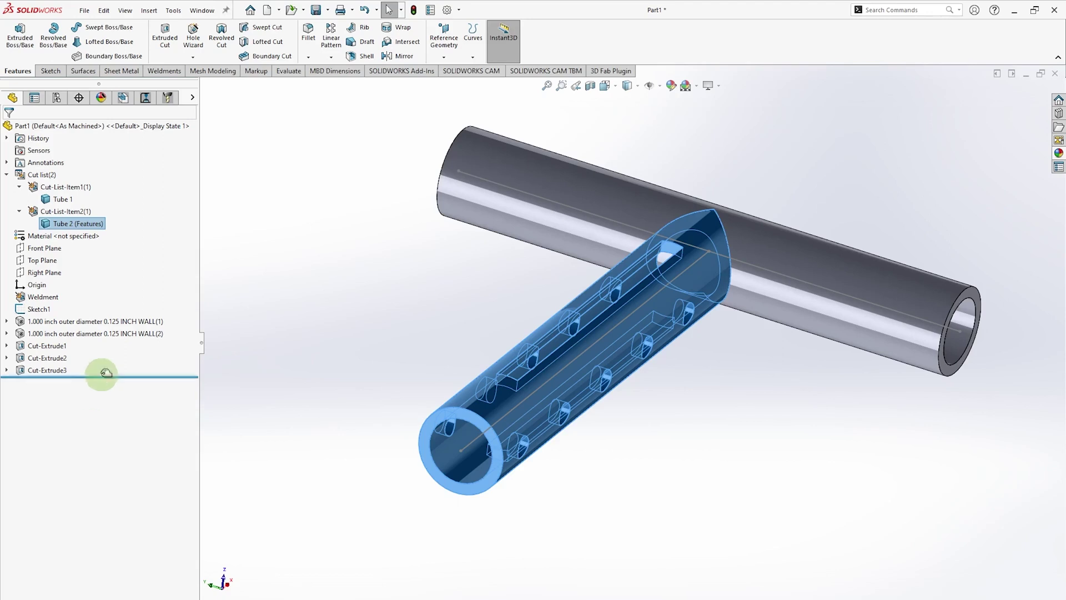
Save the part under the file name Tube Parts.
{"action": "left_click", "coordinate": [312, 15]}
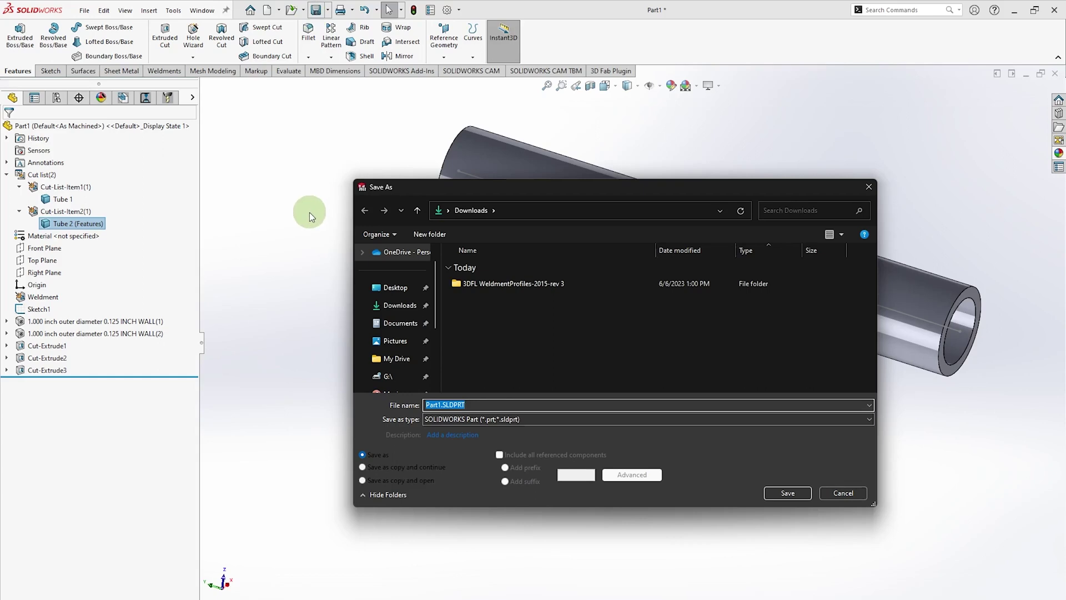
{"action": "type", "text": "Tube Parts"}
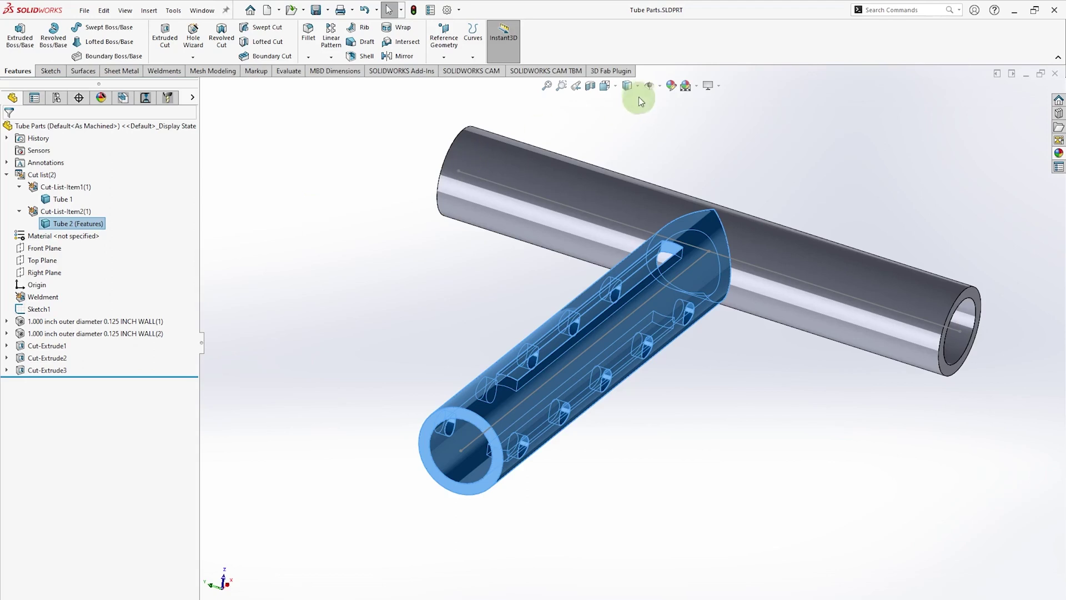
Open the 3D Fab Plugin Convert tubes command with Tube 2 (Features) and Tube 1 as bodies to compensate.
{"action": "left_click", "coordinate": [624, 71]}
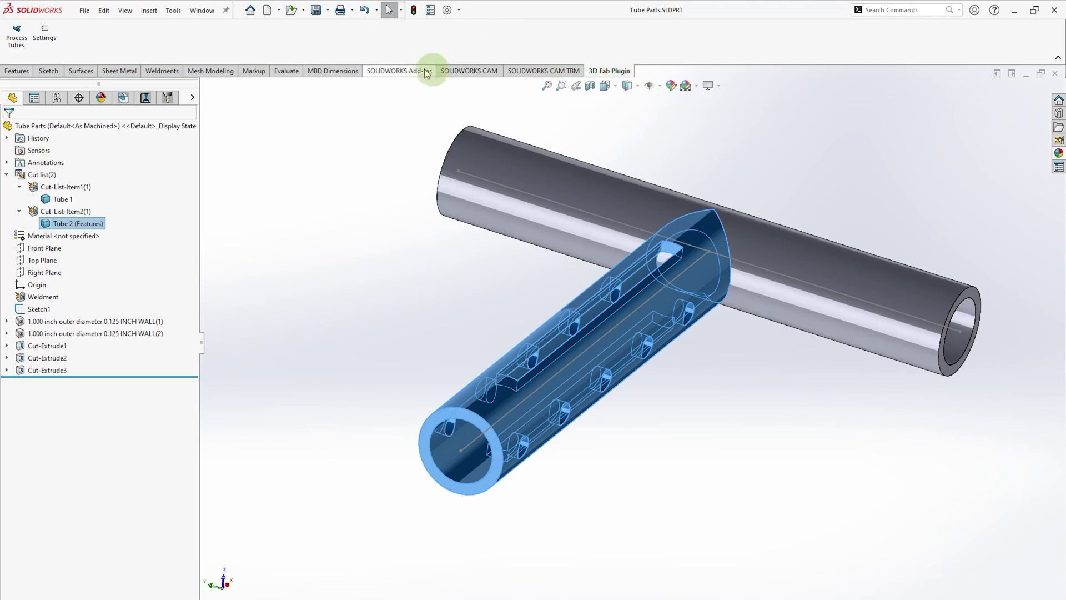
{"action": "left_click", "coordinate": [15, 38]}
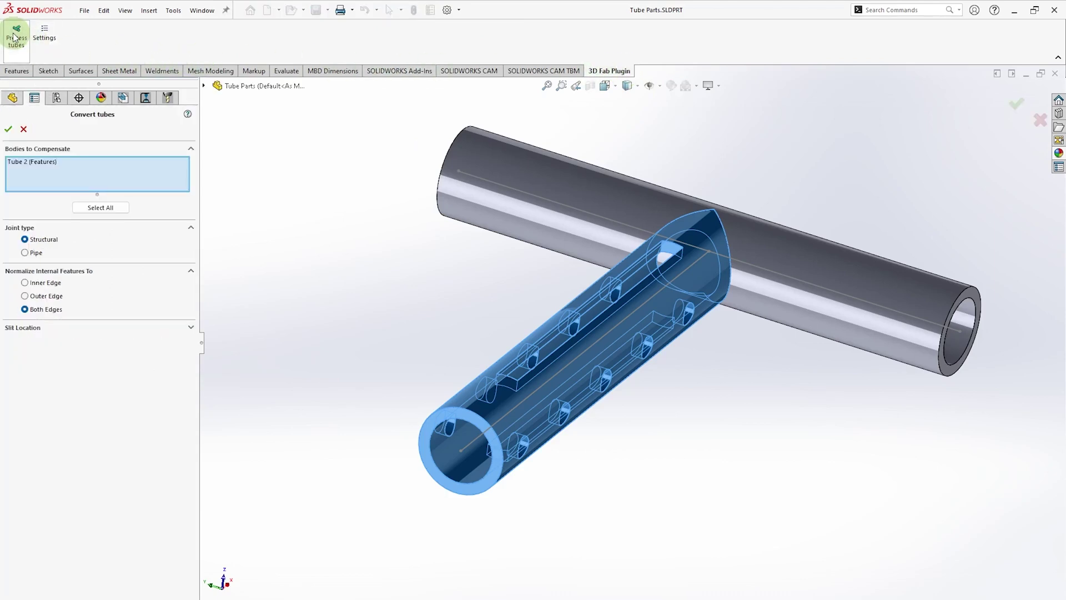
{"action": "left_click", "coordinate": [551, 385]}
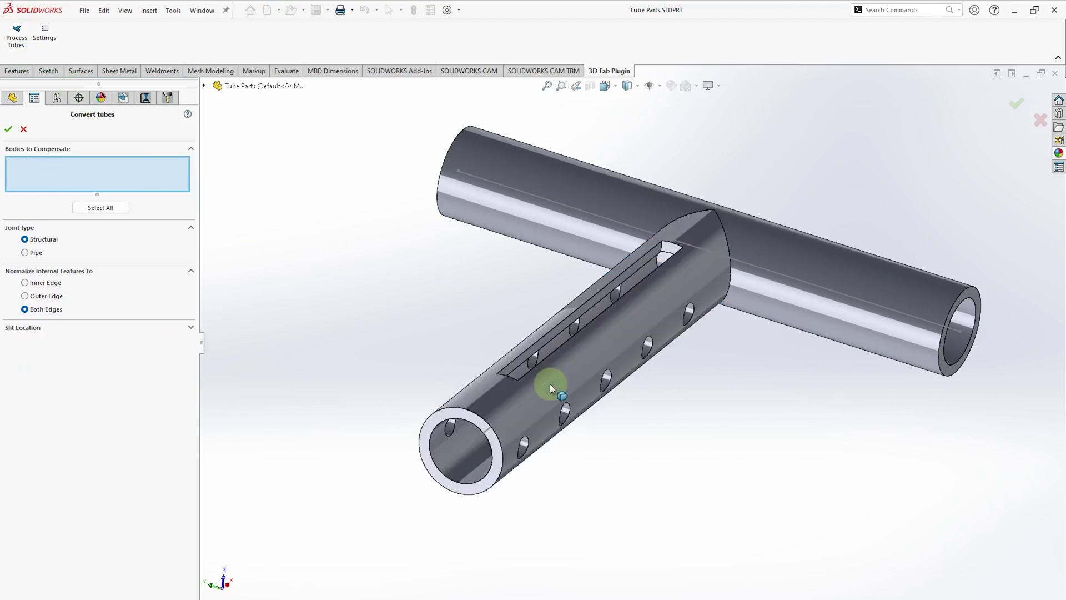
{"action": "left_click", "coordinate": [551, 387]}
{"action": "left_click", "coordinate": [608, 190]}
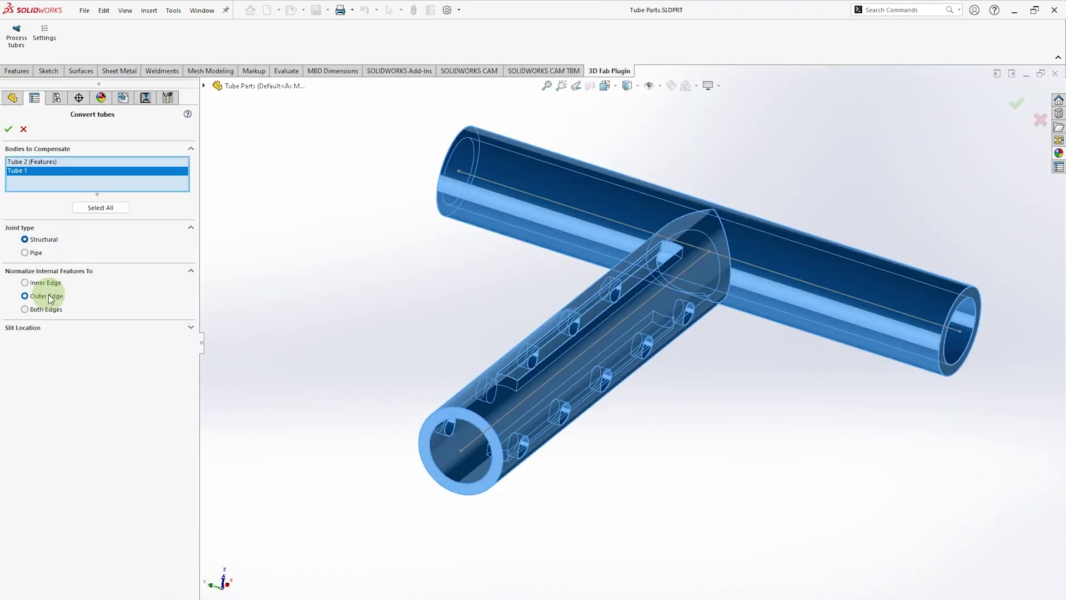
Keep the slit location at 0.00deg and process the tubes into the compensated assembly.
{"action": "left_click", "coordinate": [51, 330]}
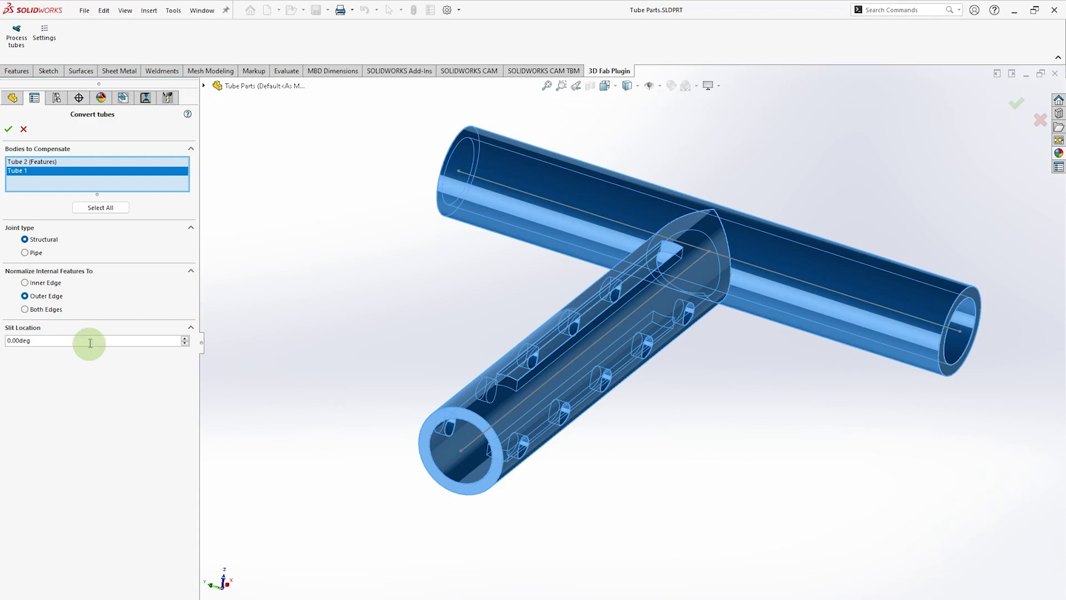
{"action": "left_click", "coordinate": [9, 129]}
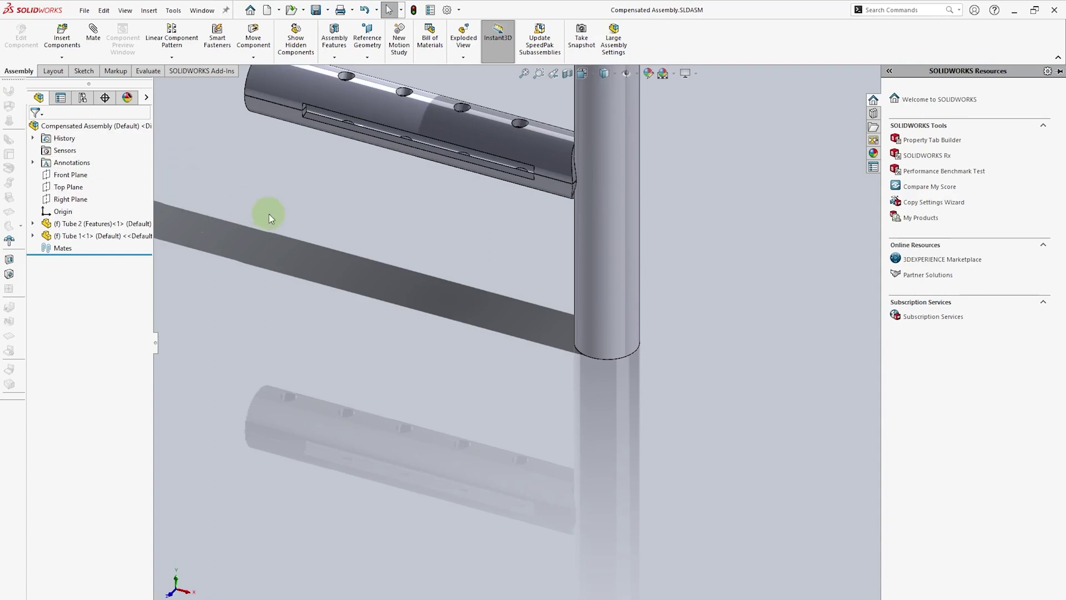
Fit the Compensated Assembly to the screen, orbit it, and snap to a side view along the tube.
{"action": "key", "text": "f"}
{"action": "middle_click_drag", "start_coordinate": [488, 289], "coordinate": [532, 148]}
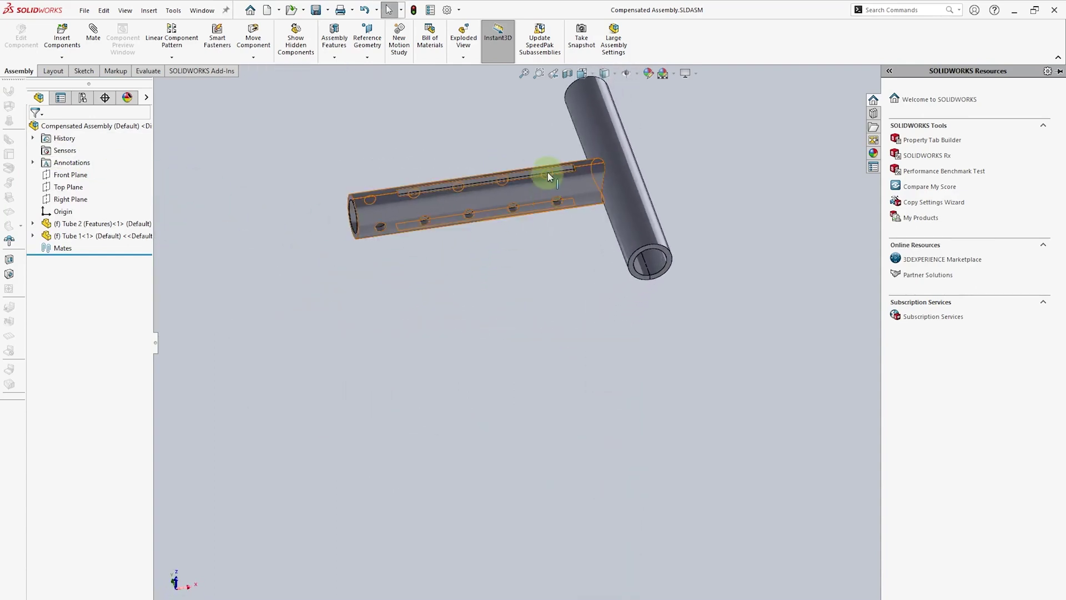
{"action": "scroll", "coordinate": [549, 162], "scroll_direction": "down", "scroll_amount": 5}
{"action": "middle_click_drag", "start_coordinate": [542, 327], "coordinate": [542, 226]}
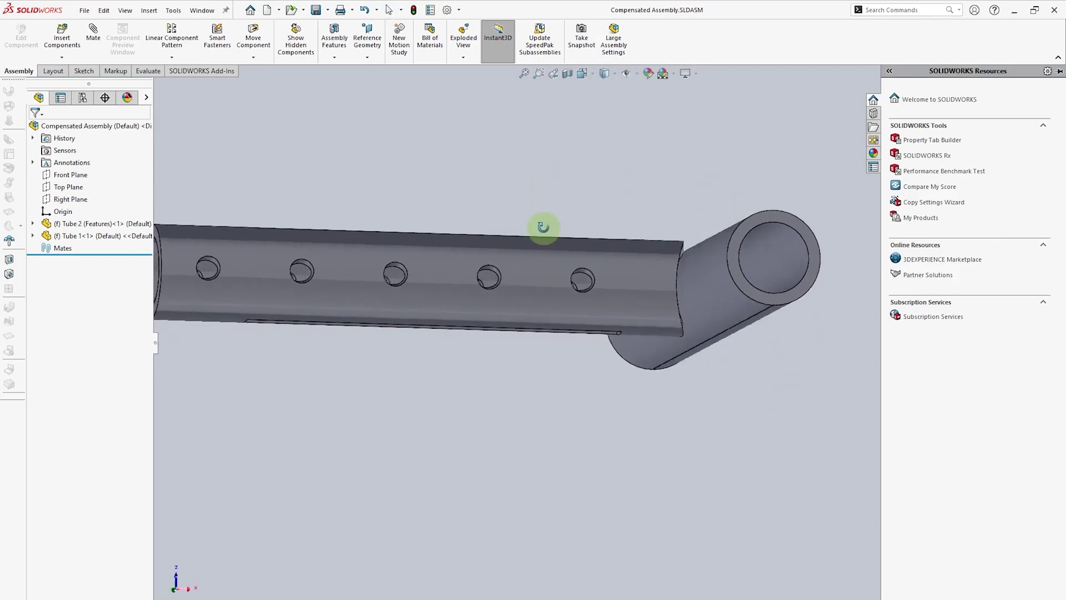
{"action": "key", "text": "space"}
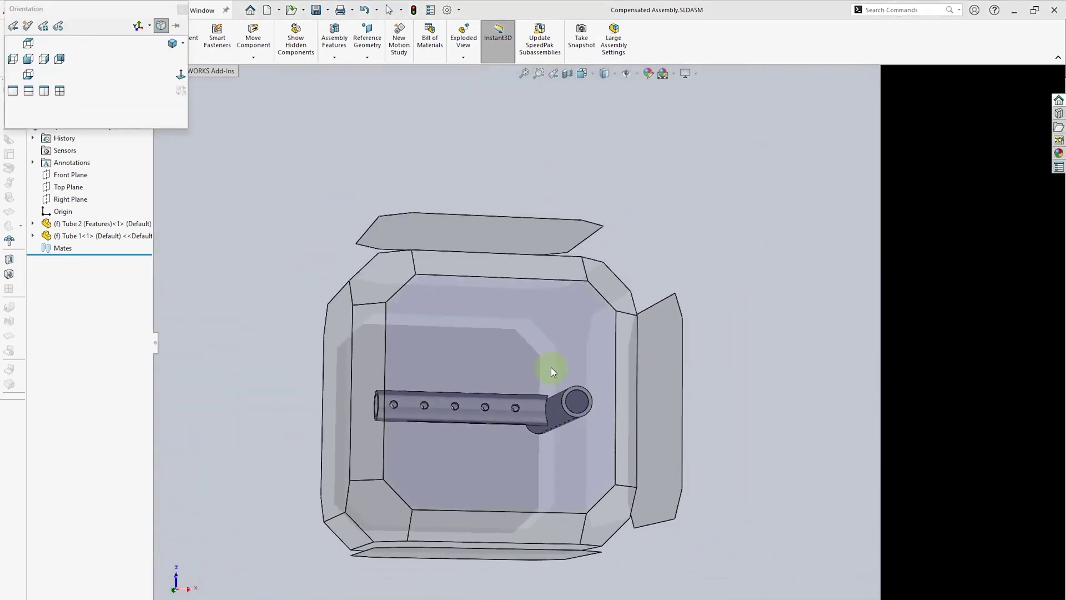
{"action": "left_click", "coordinate": [551, 367]}
Zoom in on the slit seams, check the Front and angled views, select the slotted tube, then open File Explorer.
{"action": "scroll", "coordinate": [824, 317], "scroll_direction": "down", "scroll_amount": 2}
{"action": "scroll", "coordinate": [755, 341], "scroll_direction": "down", "scroll_amount": 3}
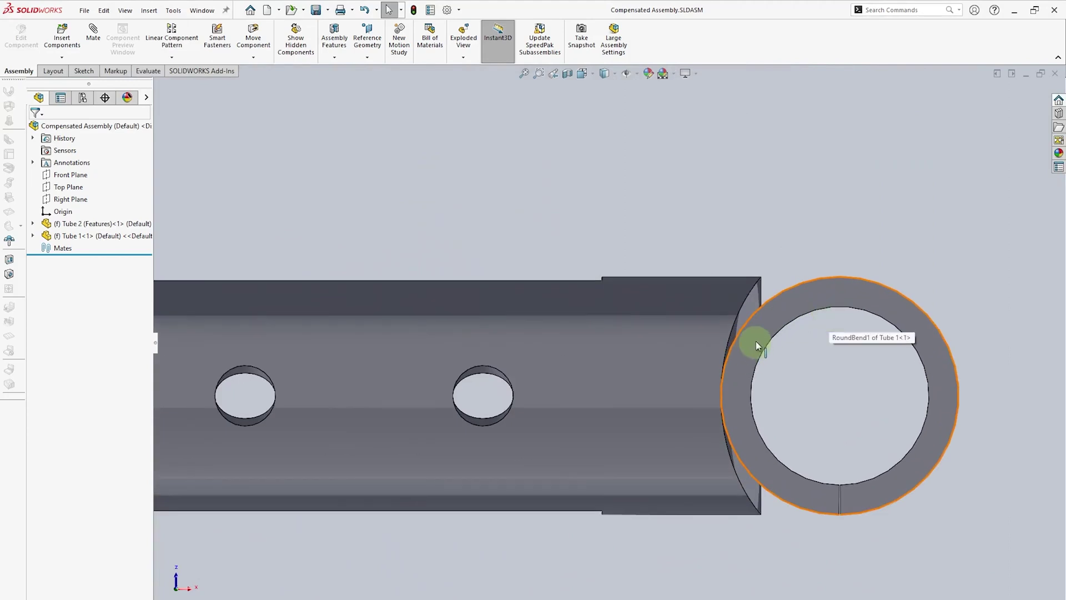
{"action": "scroll", "coordinate": [774, 405], "scroll_direction": "up", "scroll_amount": 2}
{"action": "scroll", "coordinate": [768, 406], "scroll_direction": "down", "scroll_amount": 1}
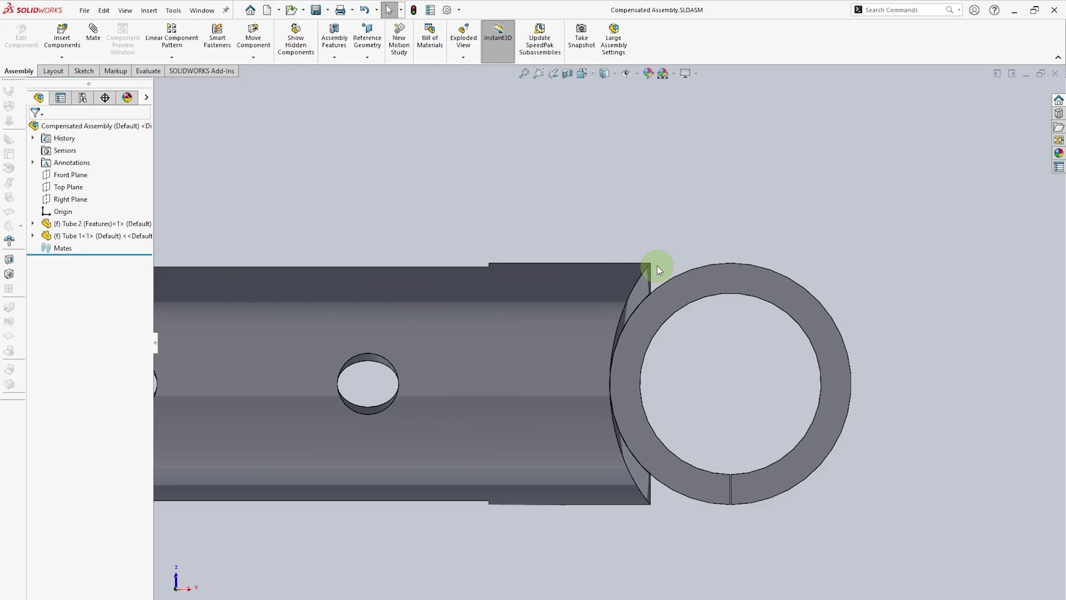
{"action": "key", "text": "ctrl+1"}
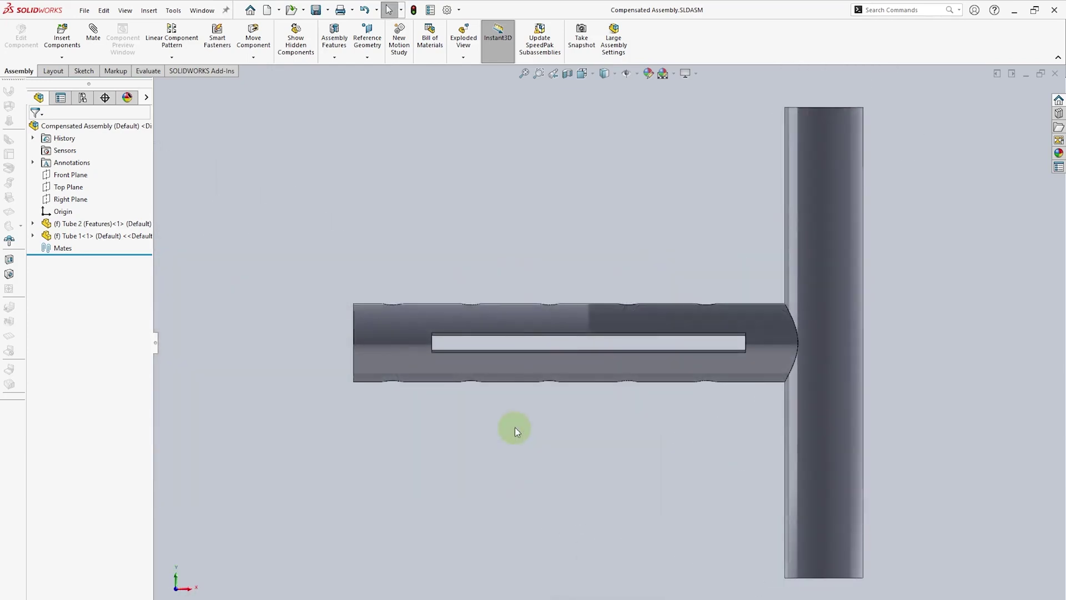
{"action": "middle_click_drag", "start_coordinate": [515, 428], "coordinate": [618, 330]}
{"action": "scroll", "coordinate": [576, 343], "scroll_direction": "down", "scroll_amount": 5}
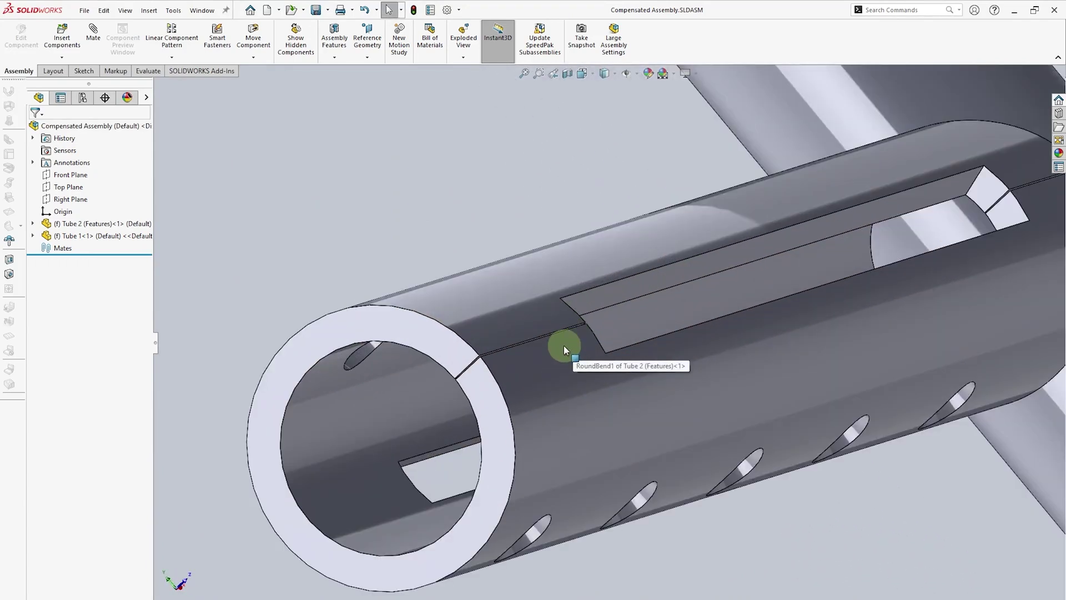
{"action": "left_click", "coordinate": [564, 346]}
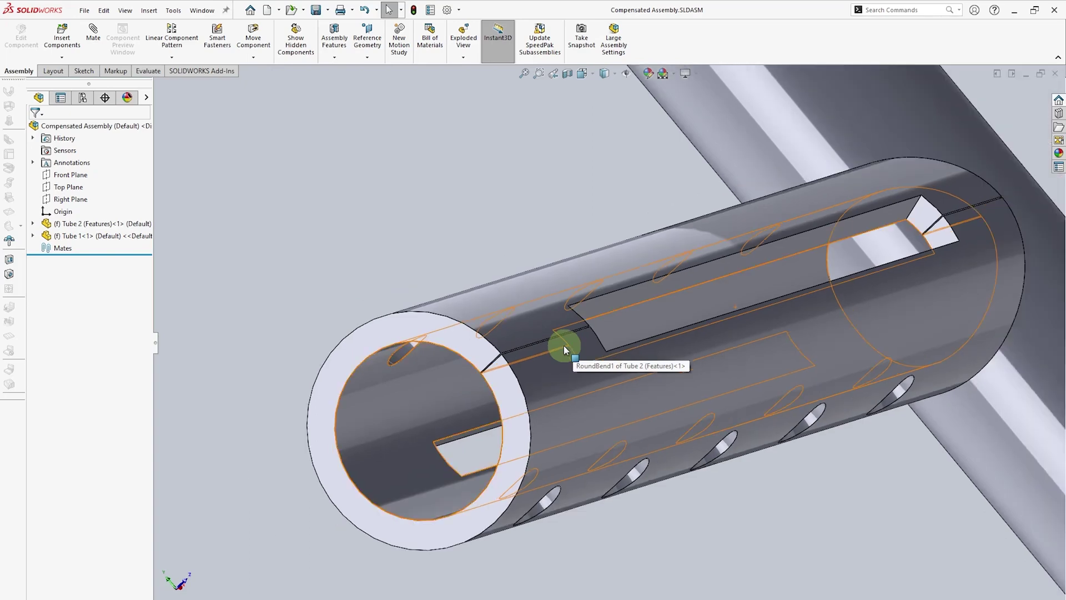
{"action": "key", "text": "super+e"}
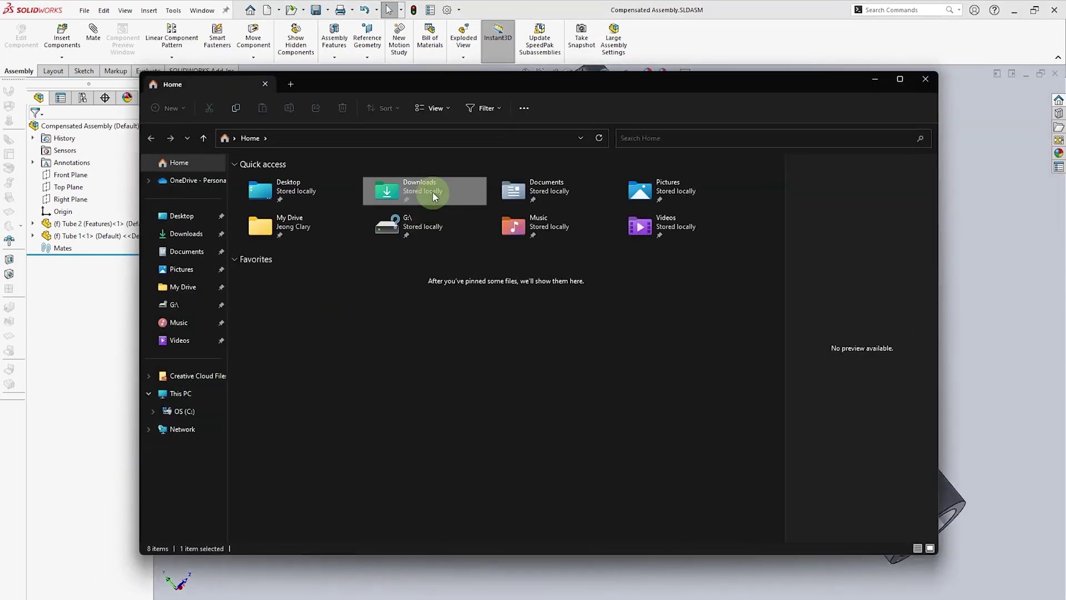
Open Downloads > Tube Parts-FabLight-r1 and preview the Compensated Assembly, Tube 1 and Tube 2 (Features) files.
{"action": "double_click", "coordinate": [432, 192]}
{"action": "left_click", "coordinate": [432, 193]}
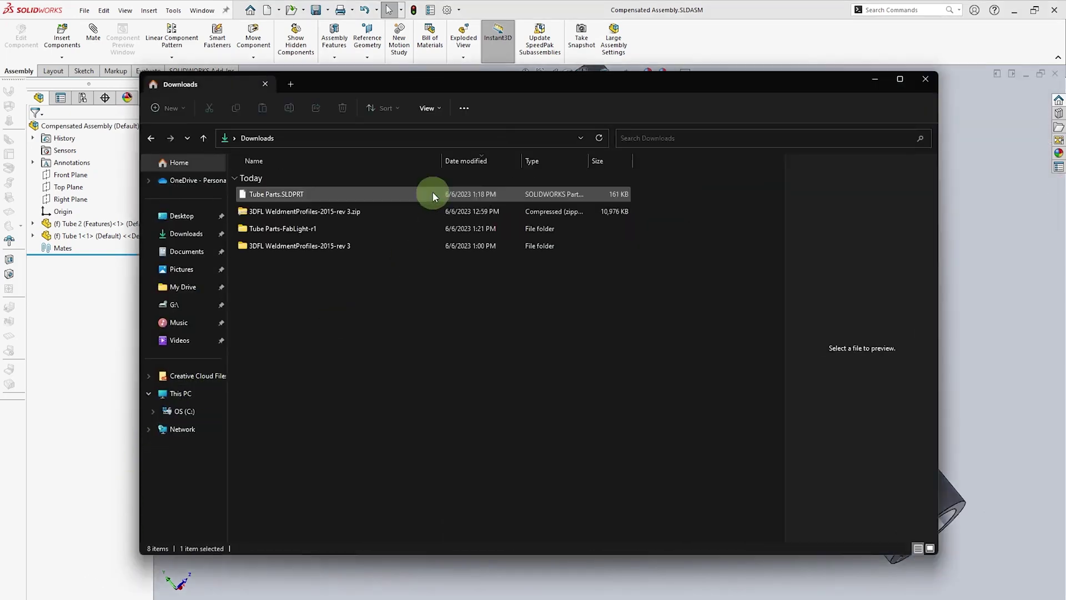
{"action": "left_click", "coordinate": [376, 229]}
{"action": "double_click", "coordinate": [376, 232]}
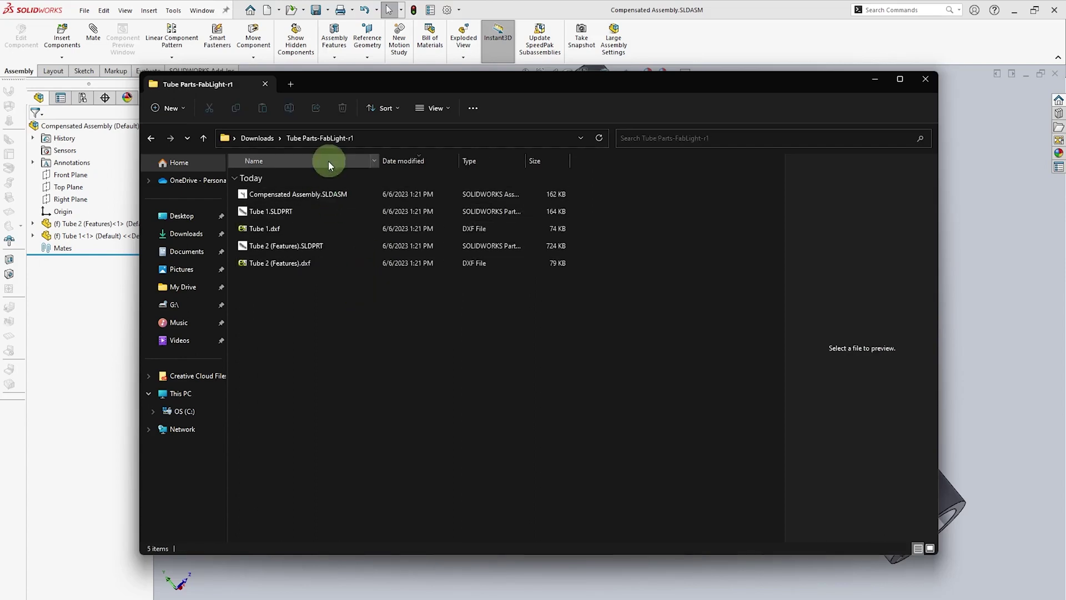
{"action": "left_click", "coordinate": [328, 195]}
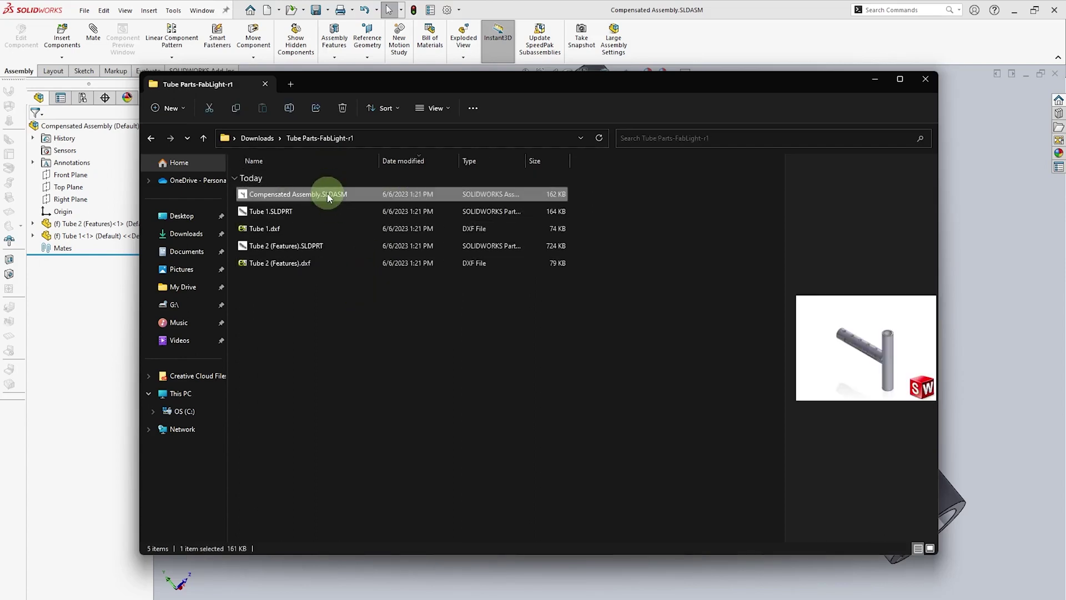
{"action": "left_click", "coordinate": [329, 212]}
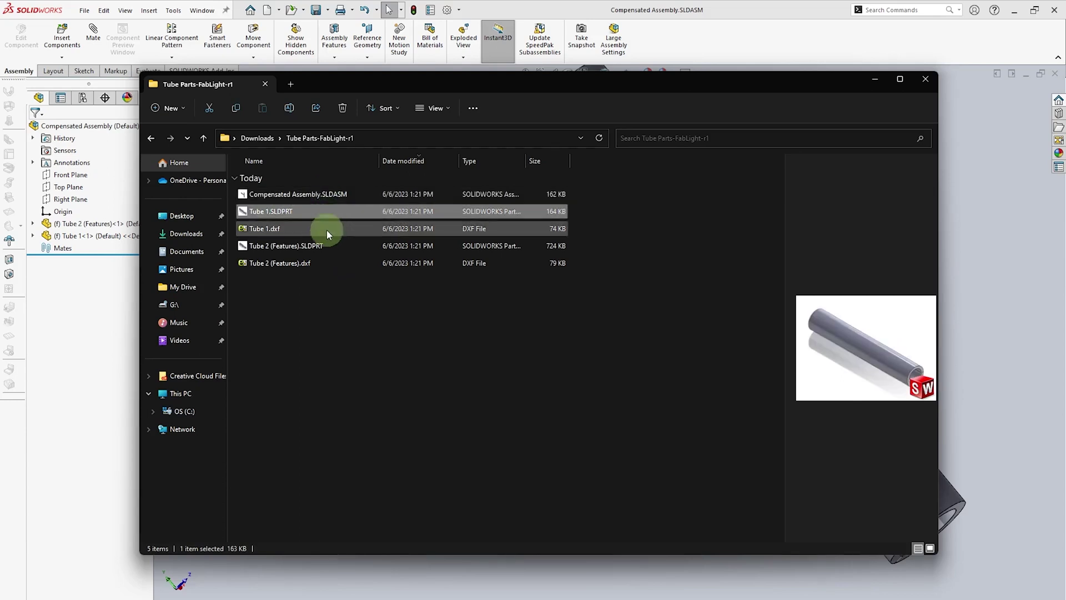
{"action": "left_click", "coordinate": [322, 244]}
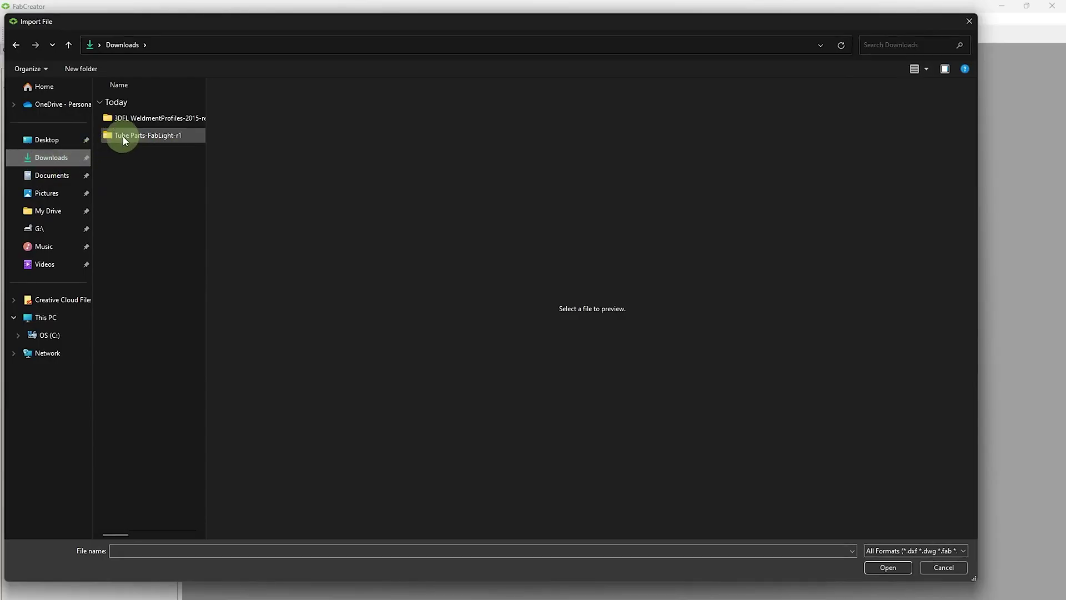
Import Tube 2 (Features).dxf from the Tube Parts-FabLight-r1 folder using inch units.
{"action": "left_click", "coordinate": [123, 136]}
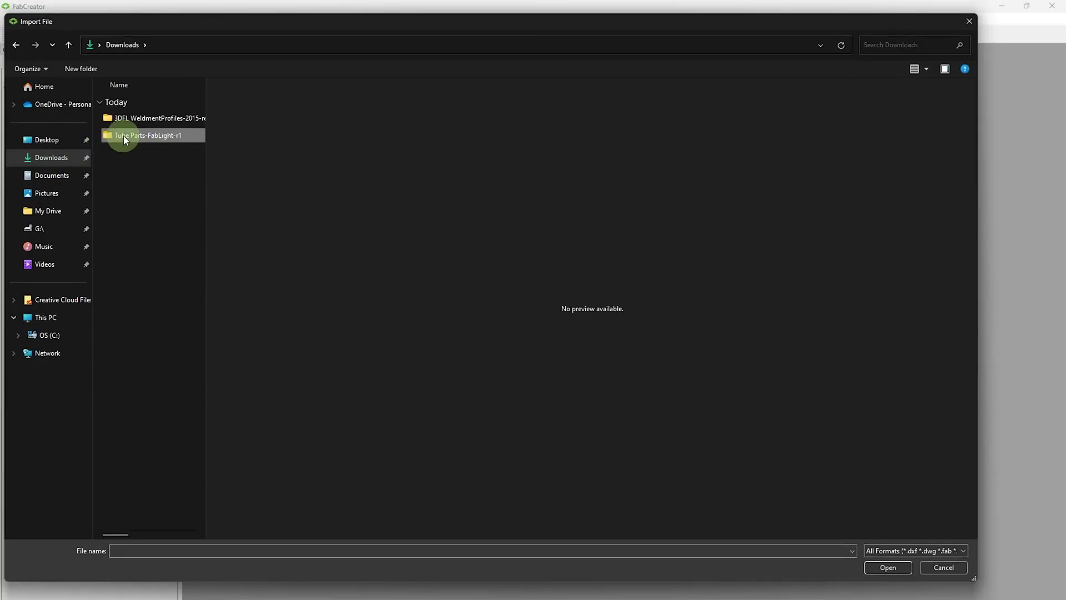
{"action": "double_click", "coordinate": [123, 135]}
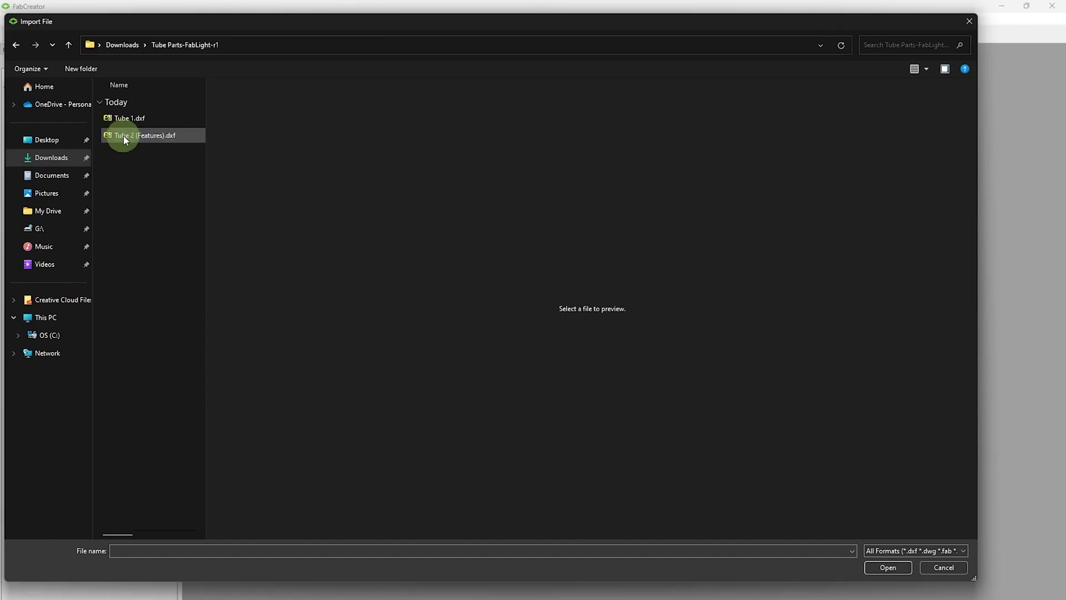
{"action": "left_click", "coordinate": [123, 137]}
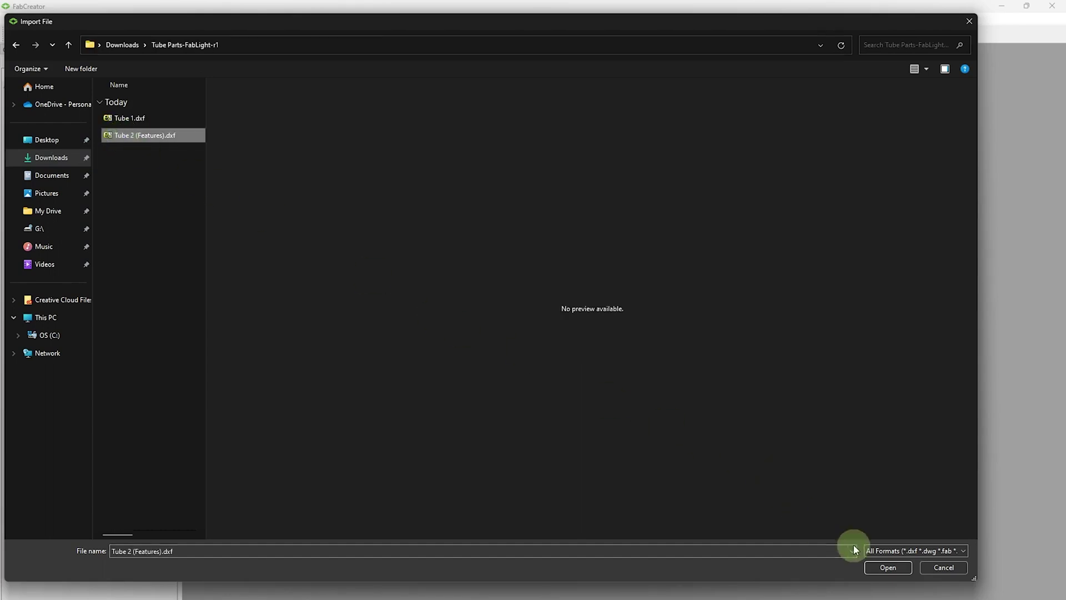
{"action": "left_click", "coordinate": [871, 566]}
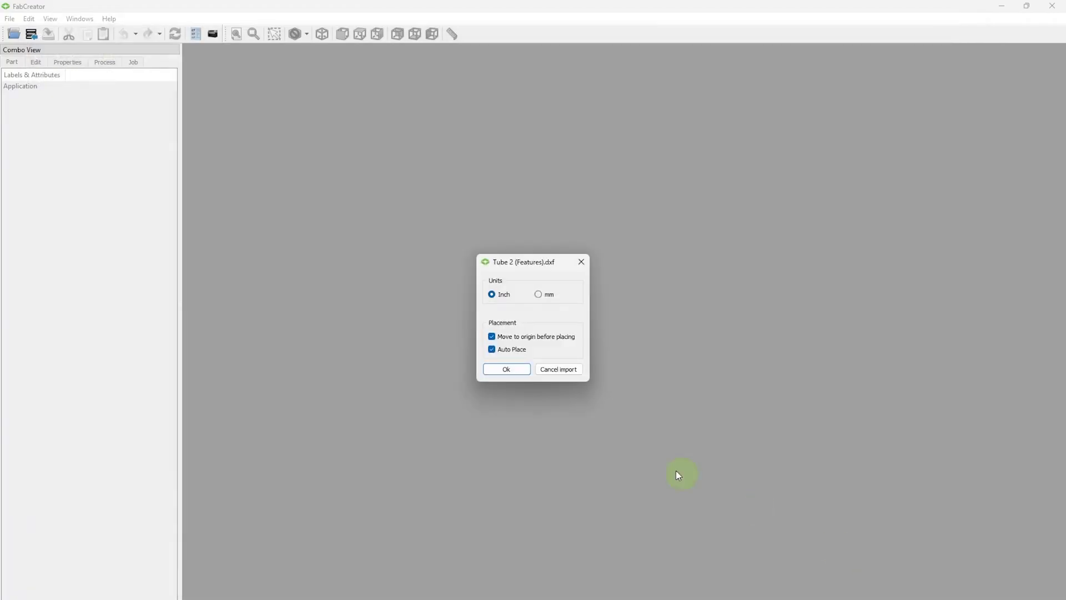
{"action": "left_click", "coordinate": [511, 370]}
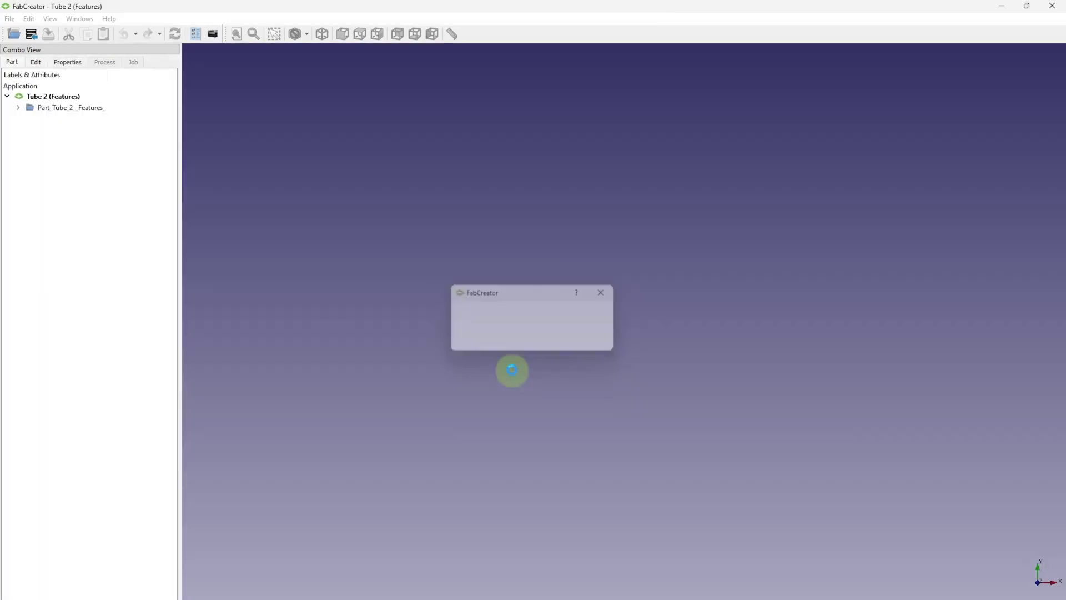